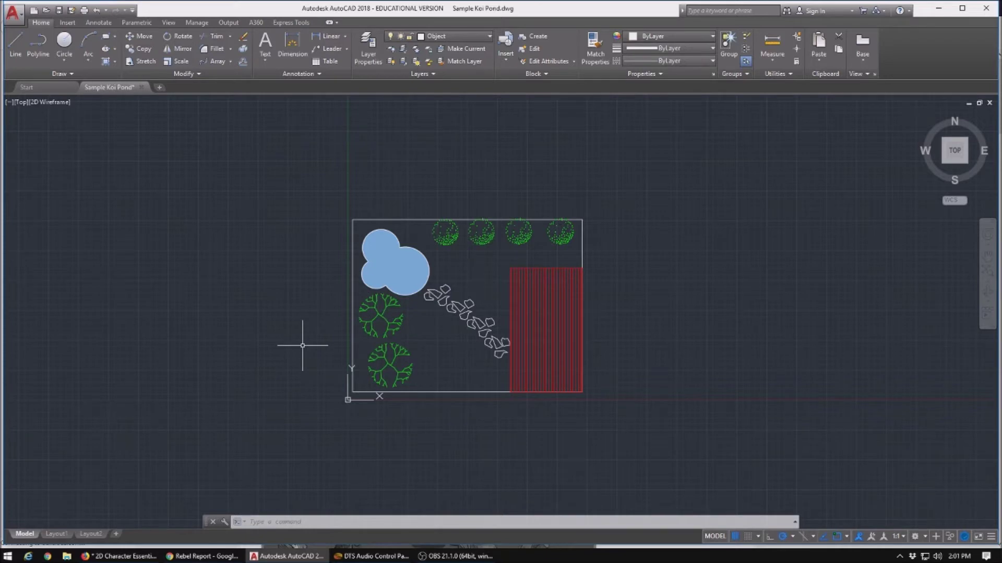
Choose Viewport from the Home tab's Layer list to make it the current layer
{"action": "left_click", "coordinate": [485, 39]}
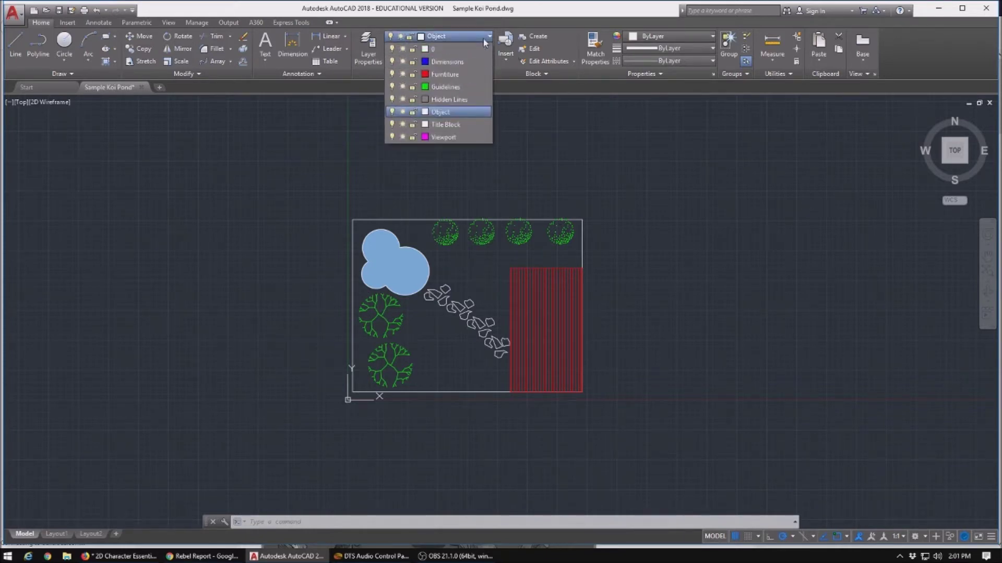
{"action": "left_click", "coordinate": [448, 139]}
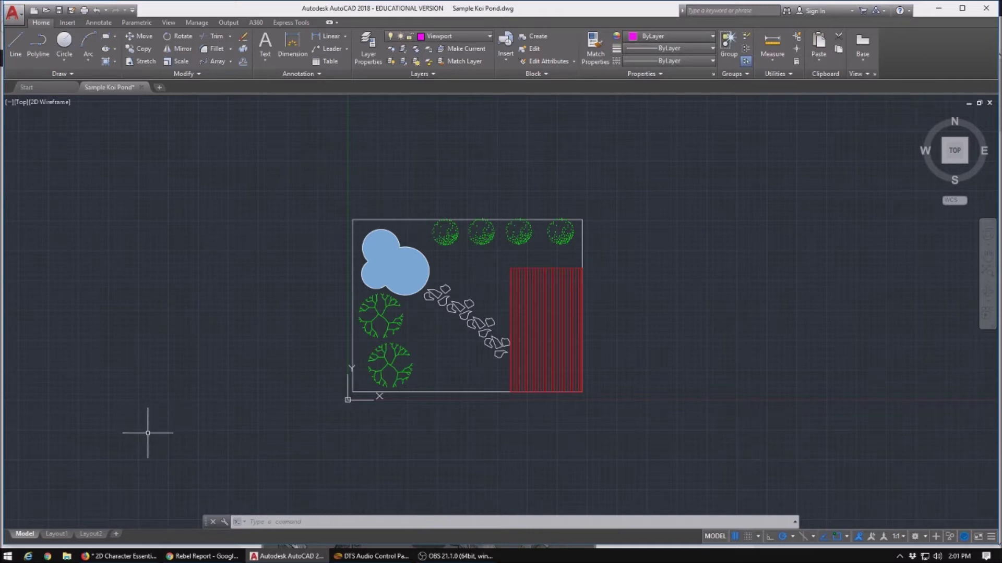
Switch to the Layout1 paper-space sheet showing the koi pond plan in its viewport
{"action": "mouse_move", "coordinate": [58, 539]}
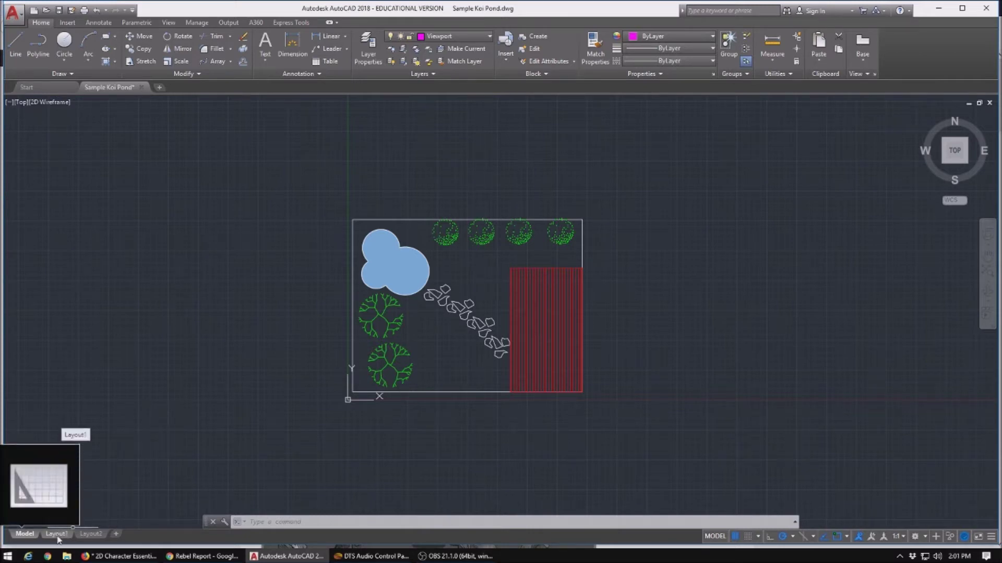
{"action": "left_click", "coordinate": [57, 534]}
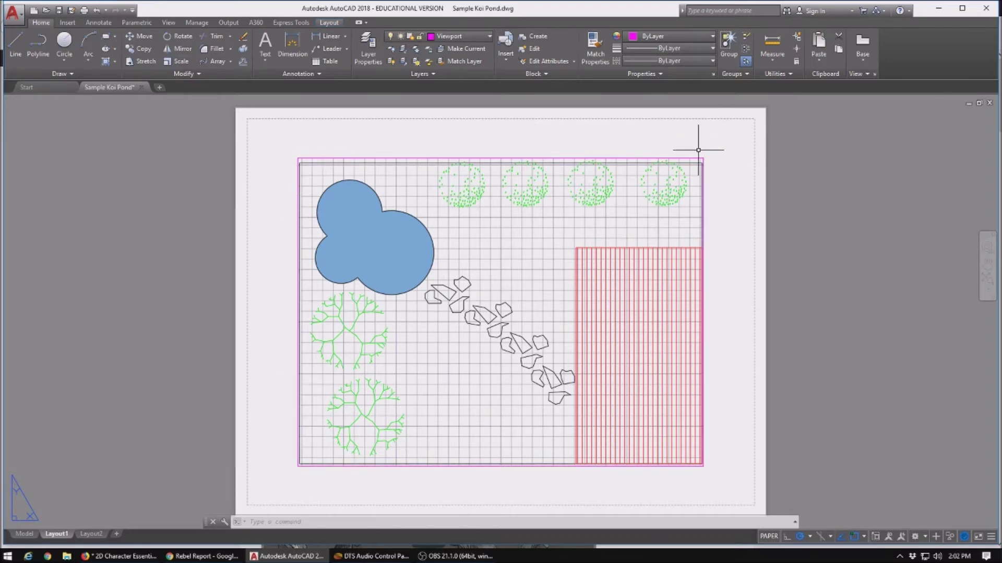
Stretch the Layout1 viewport's top-right and top-left corners outward toward the sheet's printable margin
{"action": "left_click", "coordinate": [566, 158]}
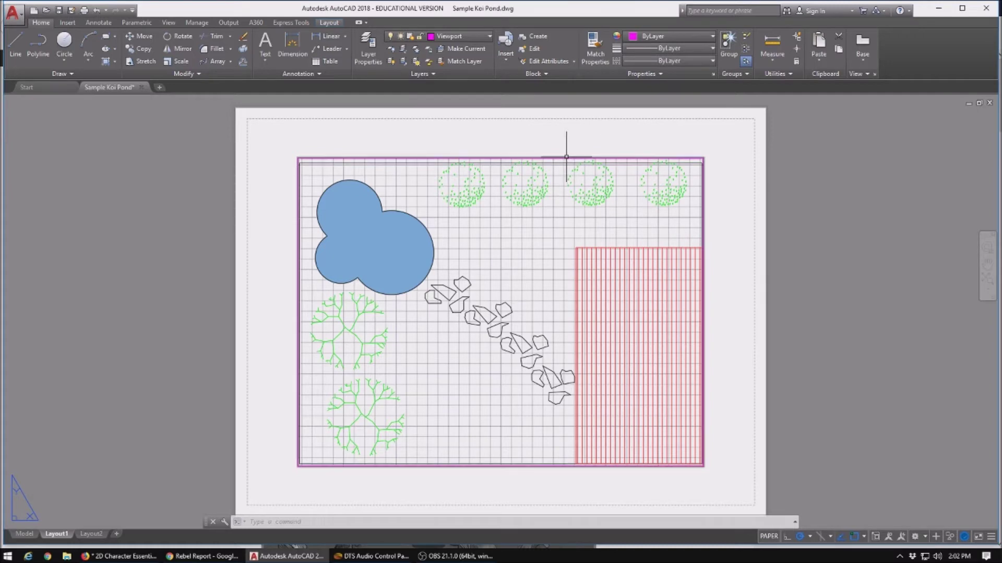
{"action": "left_click", "coordinate": [703, 157]}
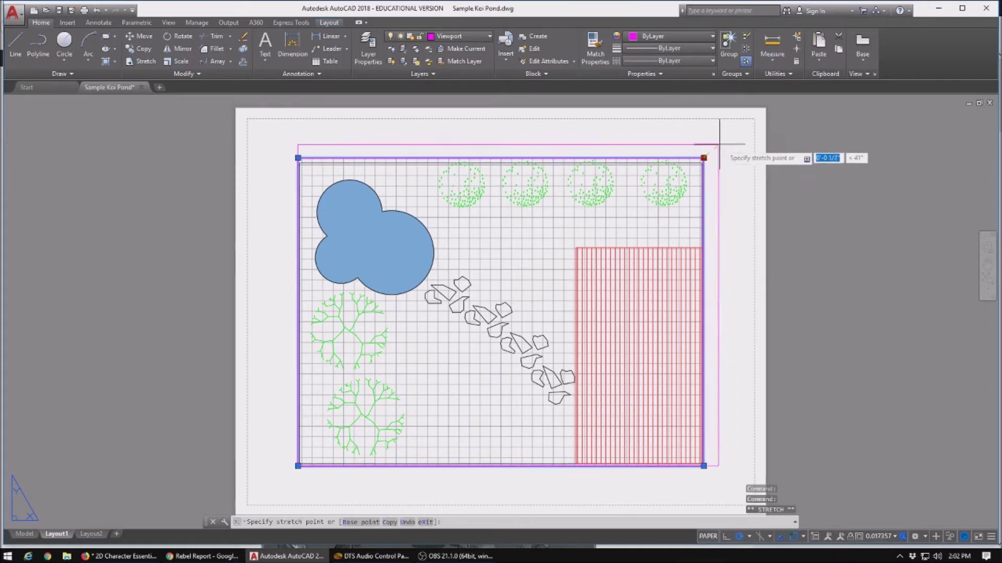
{"action": "left_click", "coordinate": [748, 124]}
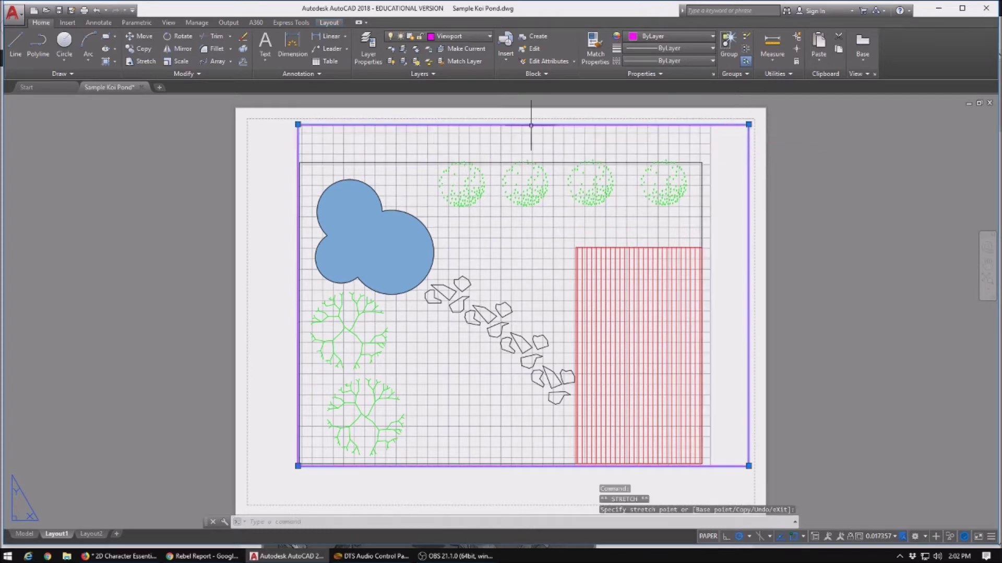
{"action": "left_click", "coordinate": [297, 124]}
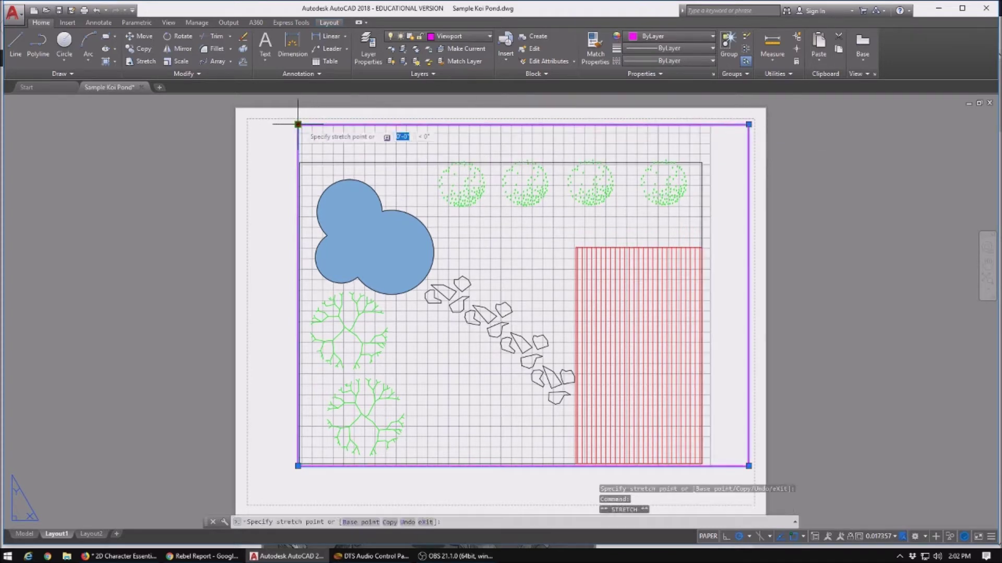
{"action": "left_click", "coordinate": [255, 125]}
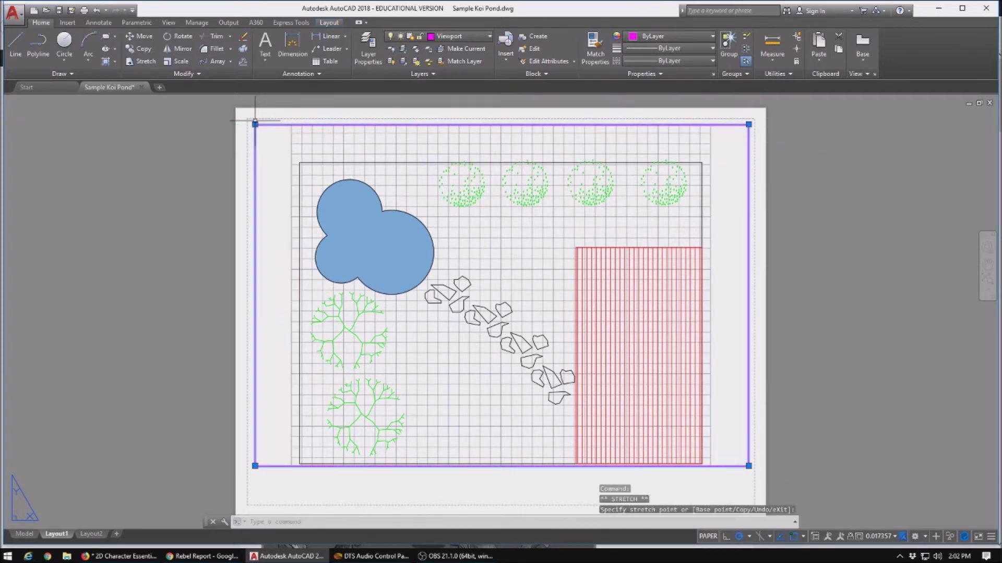
{"action": "left_click", "coordinate": [748, 466]}
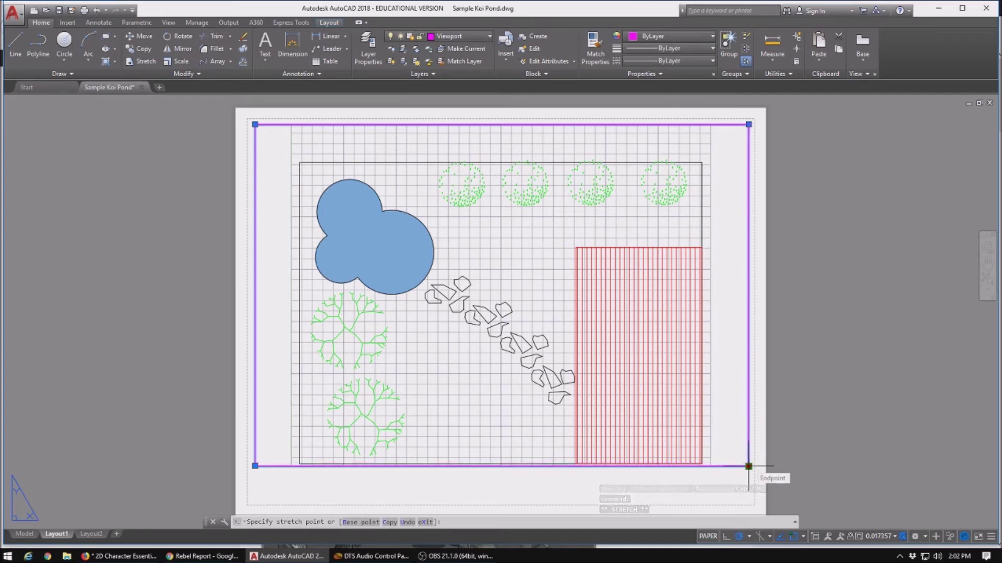
{"action": "left_click", "coordinate": [749, 466]}
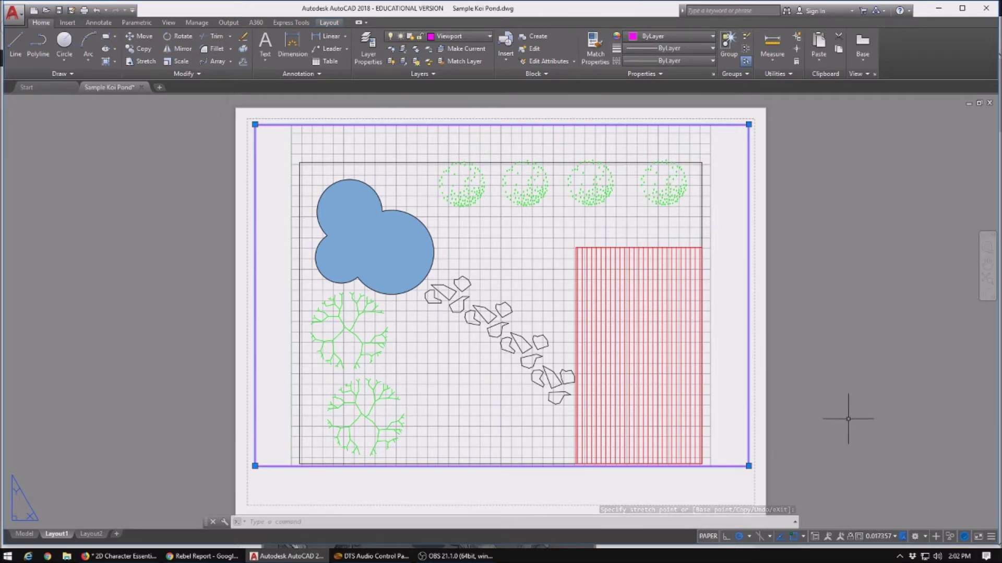
{"action": "scroll", "coordinate": [848, 419], "scroll_direction": "down", "scroll_amount": 2}
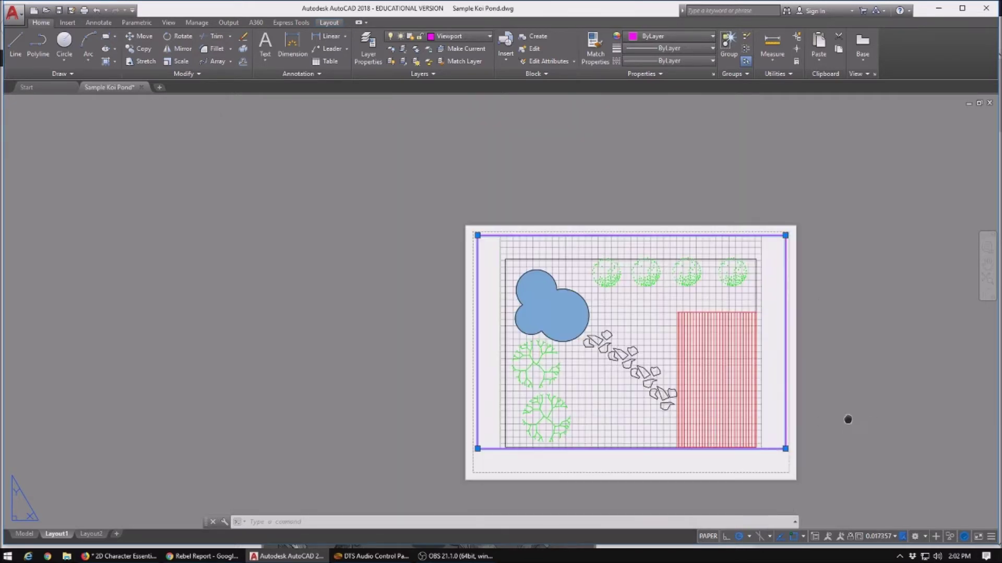
{"action": "middle_click_drag", "start_coordinate": [848, 419], "coordinate": [677, 324]}
{"action": "scroll", "coordinate": [675, 324], "scroll_direction": "up", "scroll_amount": 3}
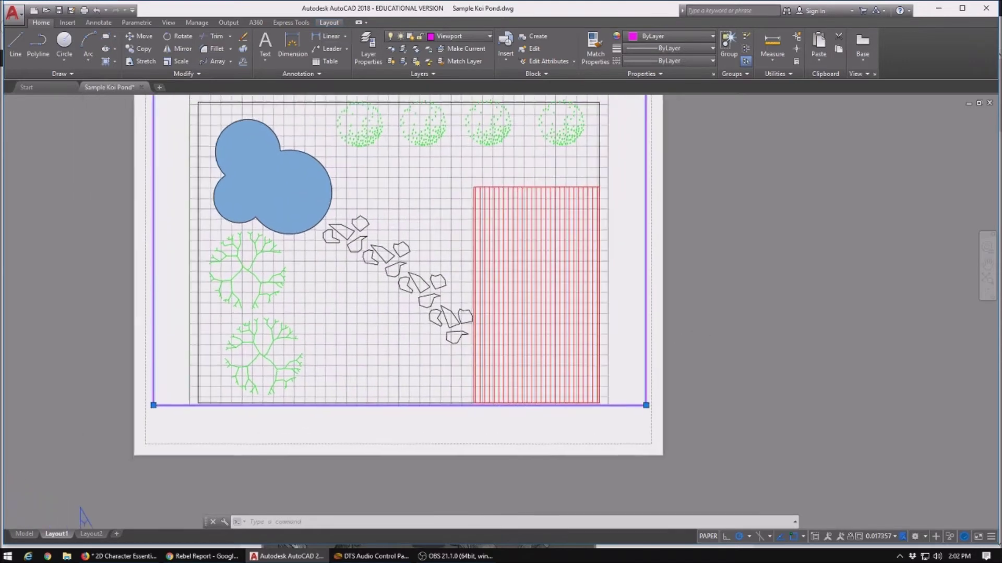
{"action": "middle_click_drag", "start_coordinate": [754, 361], "coordinate": [866, 403]}
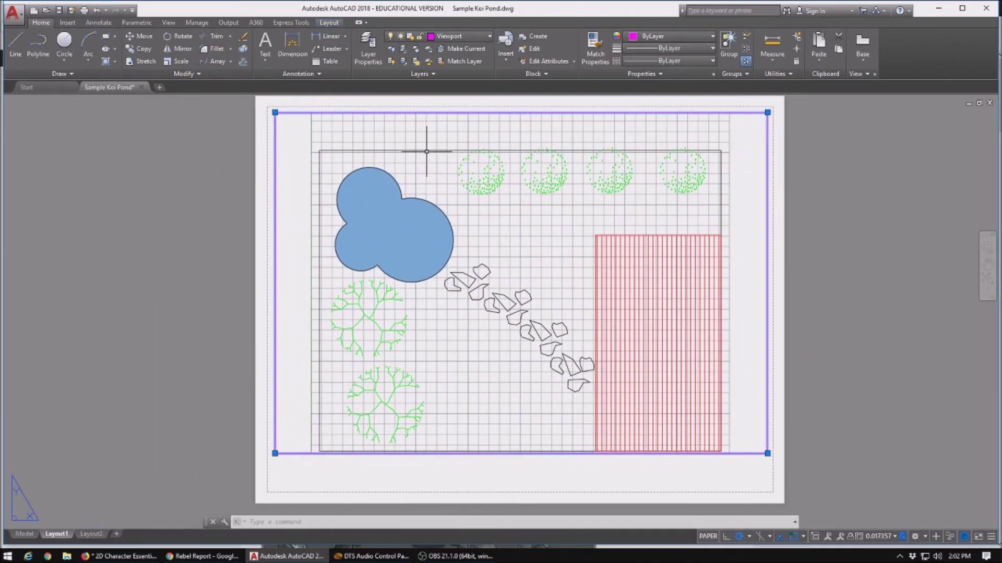
{"action": "left_click", "coordinate": [469, 38]}
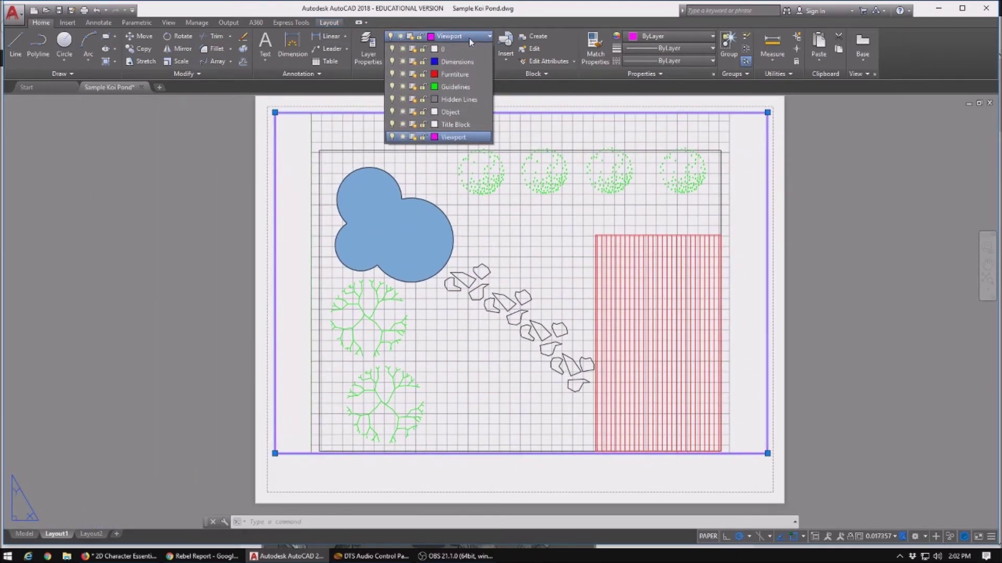
{"action": "left_click", "coordinate": [457, 124]}
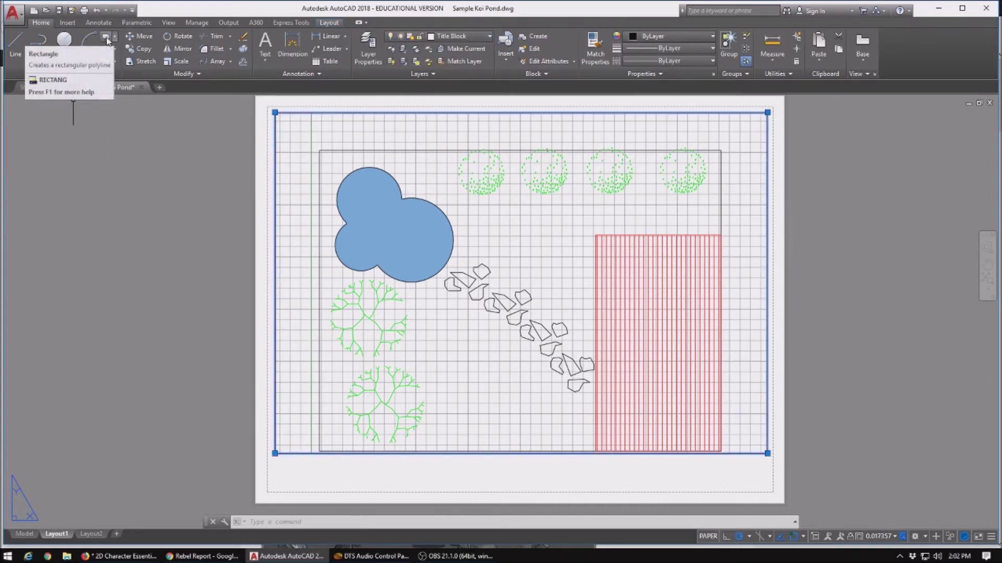
{"action": "left_click", "coordinate": [107, 41]}
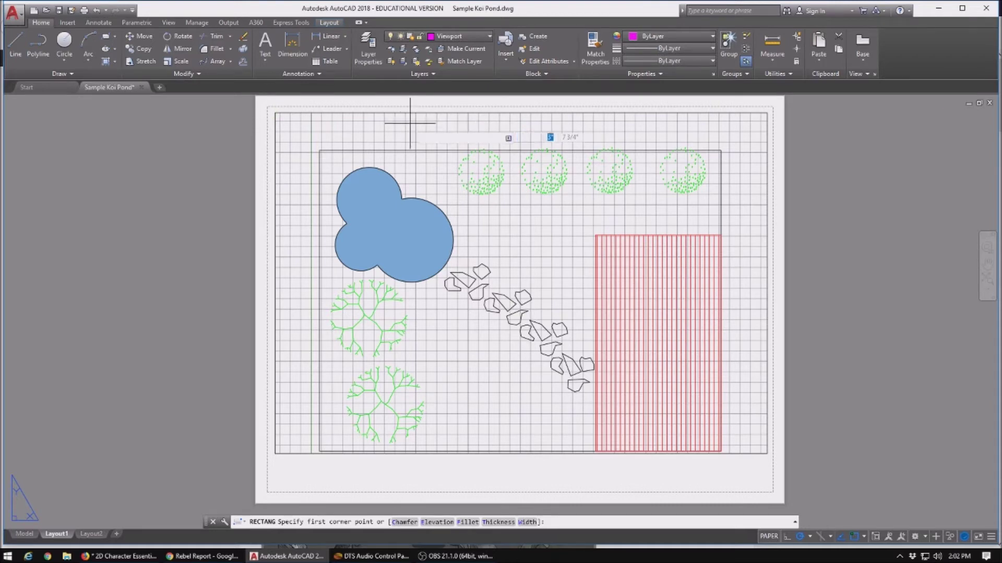
{"action": "key", "text": "Return"}
{"action": "left_click", "coordinate": [273, 113]}
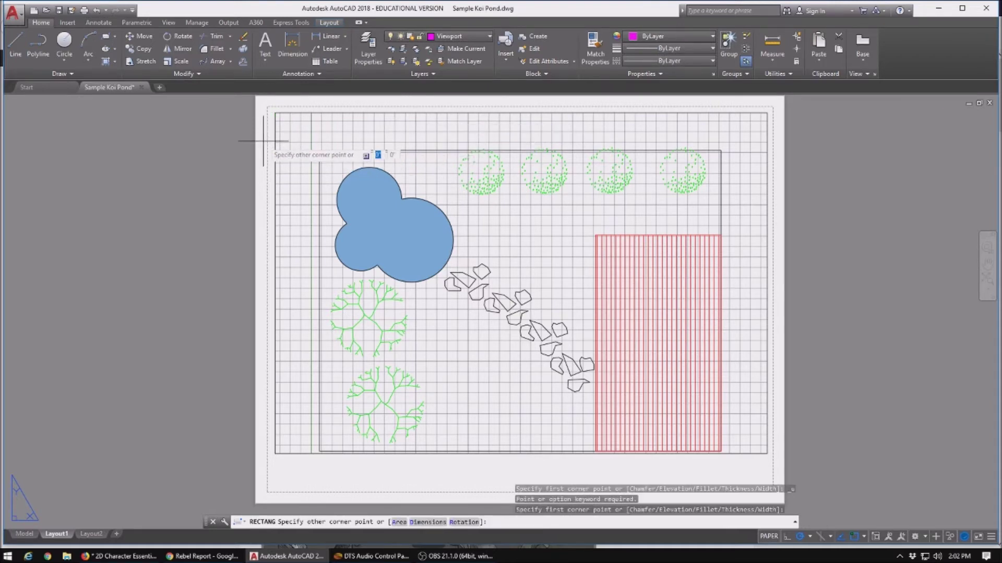
{"action": "key", "text": "ctrl+z"}
{"action": "key", "text": "ctrl+z"}
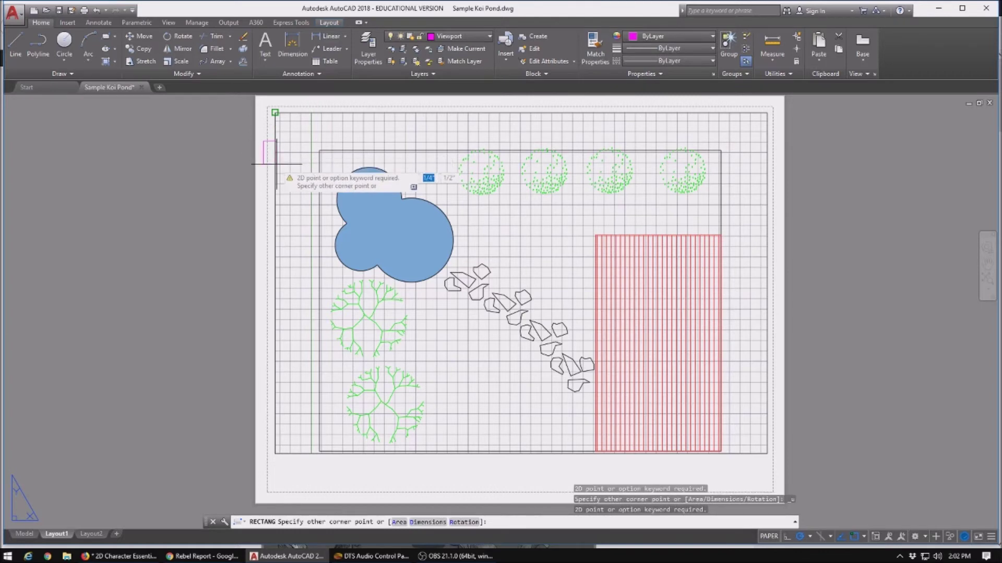
{"action": "key", "text": "Escape"}
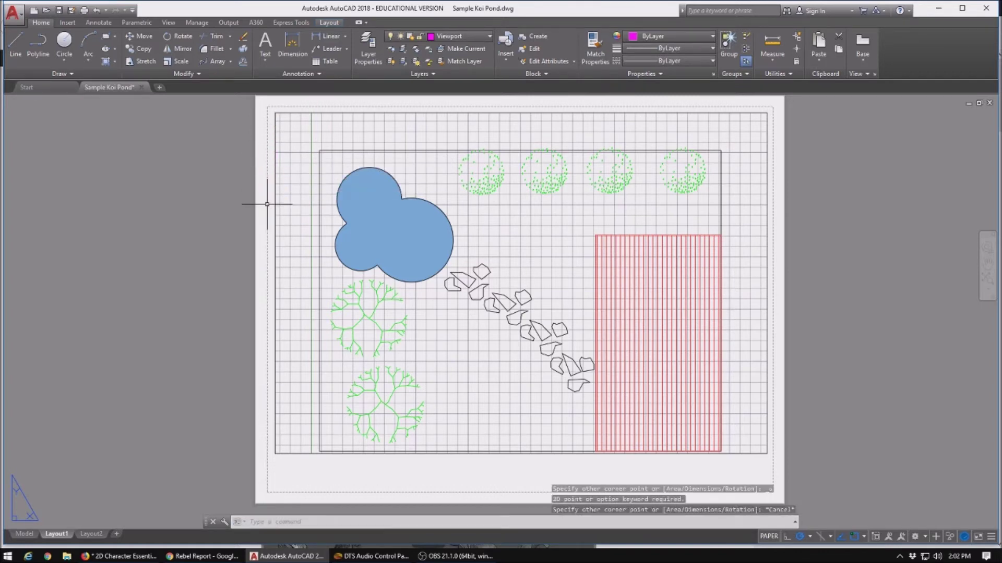
{"action": "key", "text": "ctrl+z"}
{"action": "key", "text": "ctrl+z"}
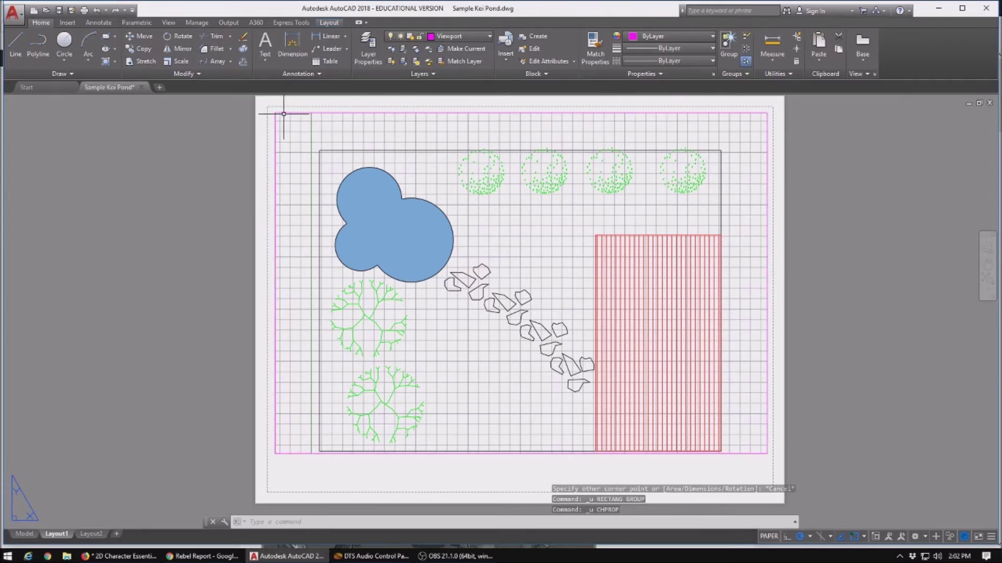
{"action": "left_click", "coordinate": [260, 99]}
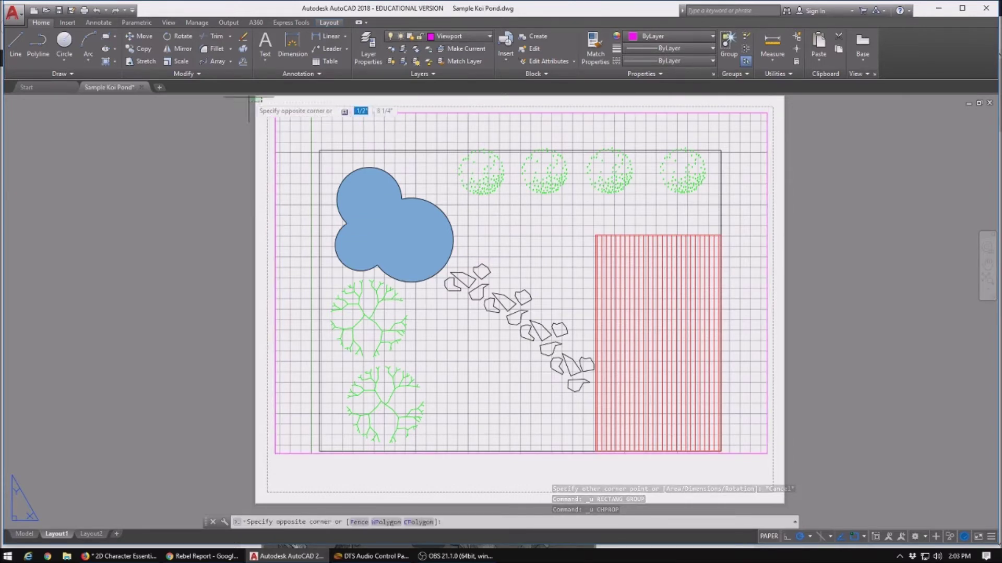
{"action": "left_click", "coordinate": [219, 100]}
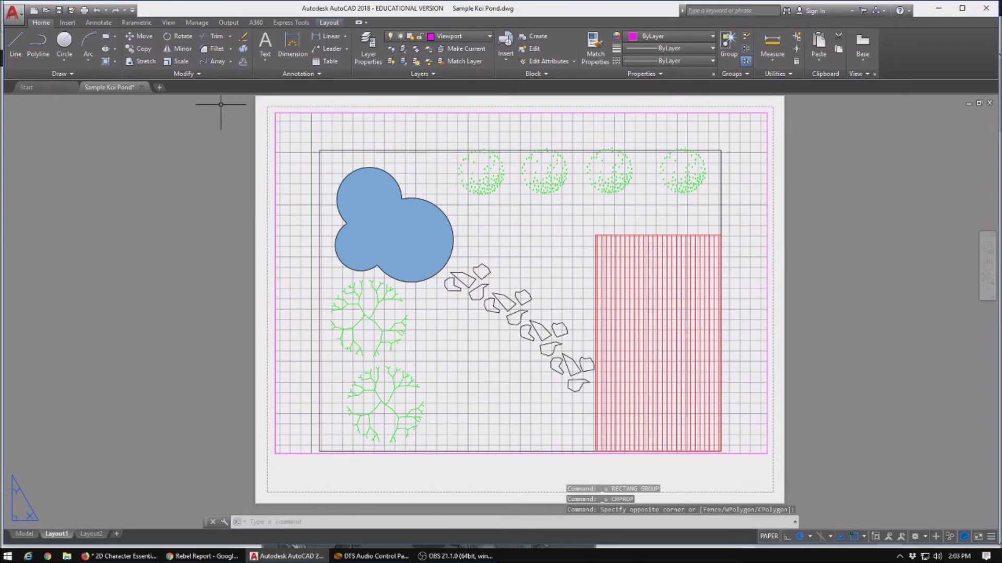
Make Title Block the current layer and draw the title-block rectangle along the sheet bottom
{"action": "left_click", "coordinate": [473, 36]}
{"action": "left_click", "coordinate": [447, 125]}
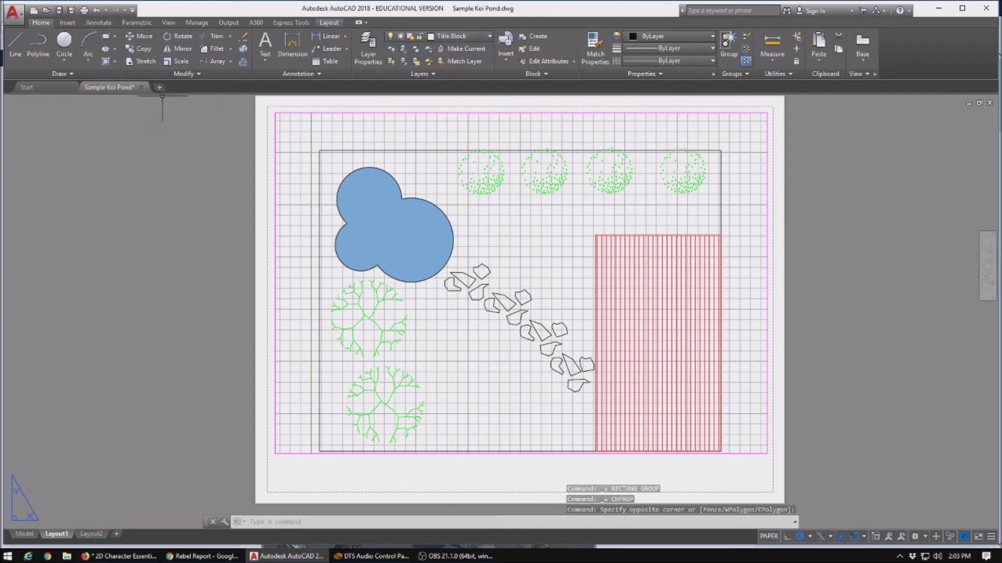
{"action": "left_click", "coordinate": [107, 36]}
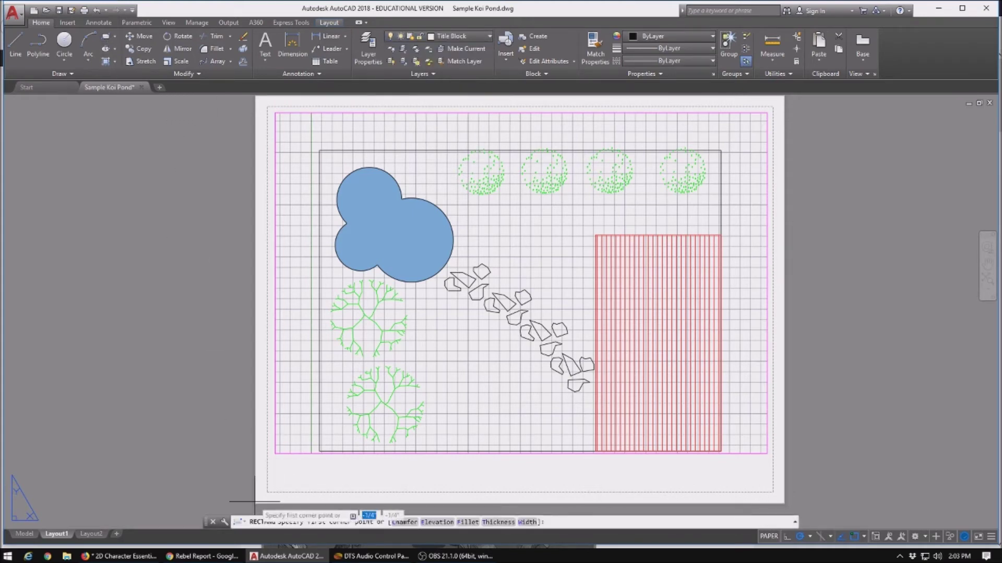
{"action": "left_click", "coordinate": [275, 453]}
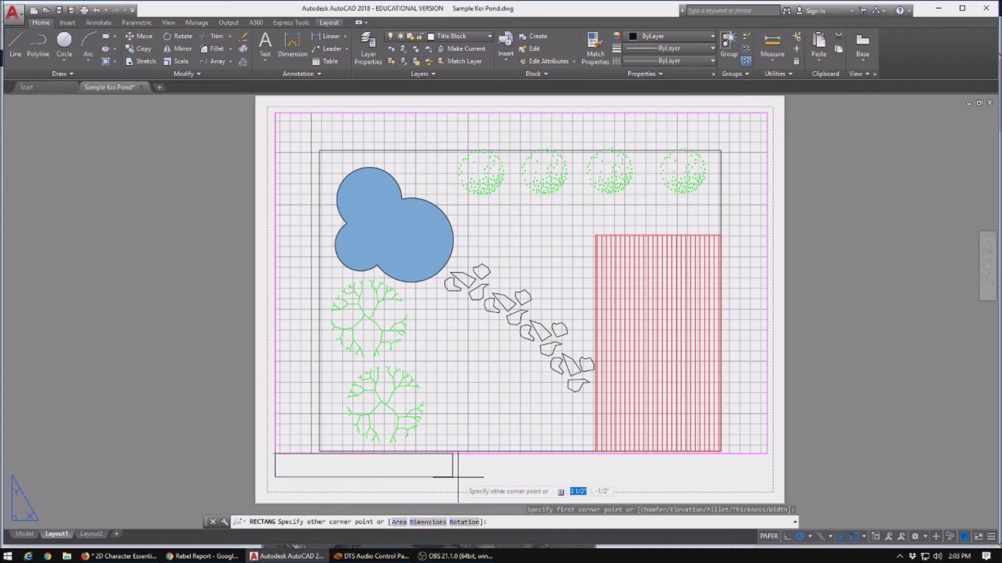
{"action": "left_click", "coordinate": [767, 489]}
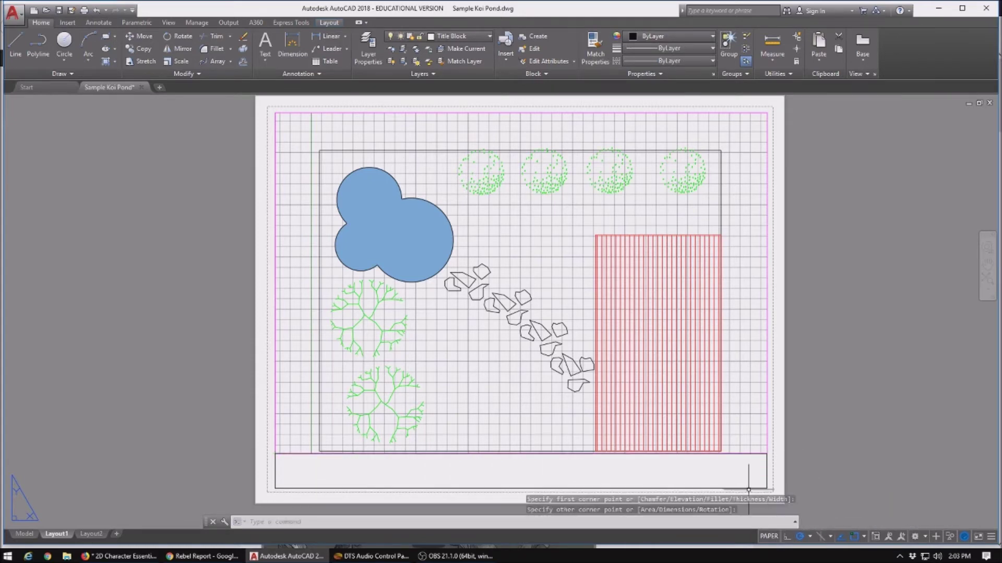
Draw a vertical divider from the bottom midpoint and a horizontal line across the title block
{"action": "left_click", "coordinate": [24, 46]}
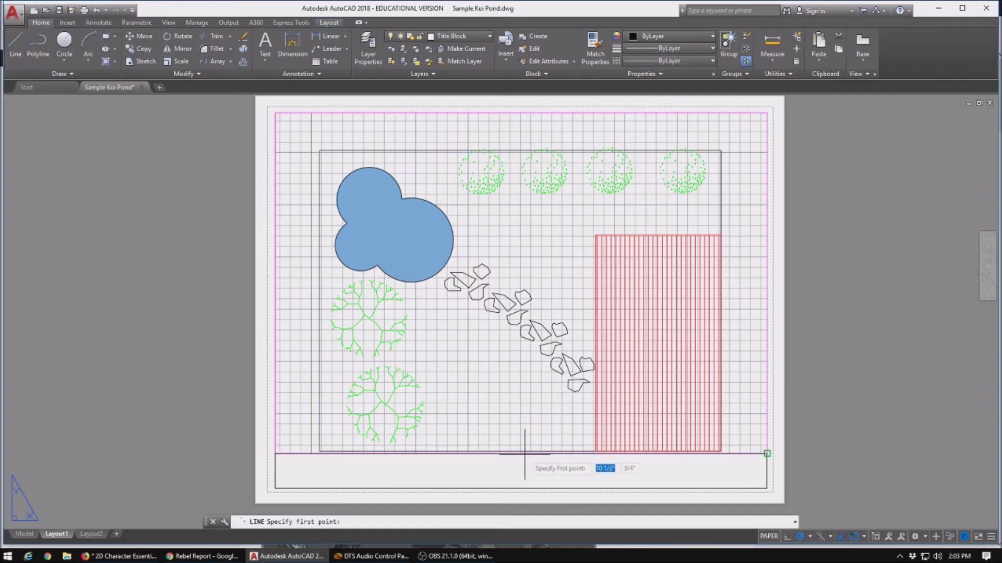
{"action": "right_click", "coordinate": [854, 540]}
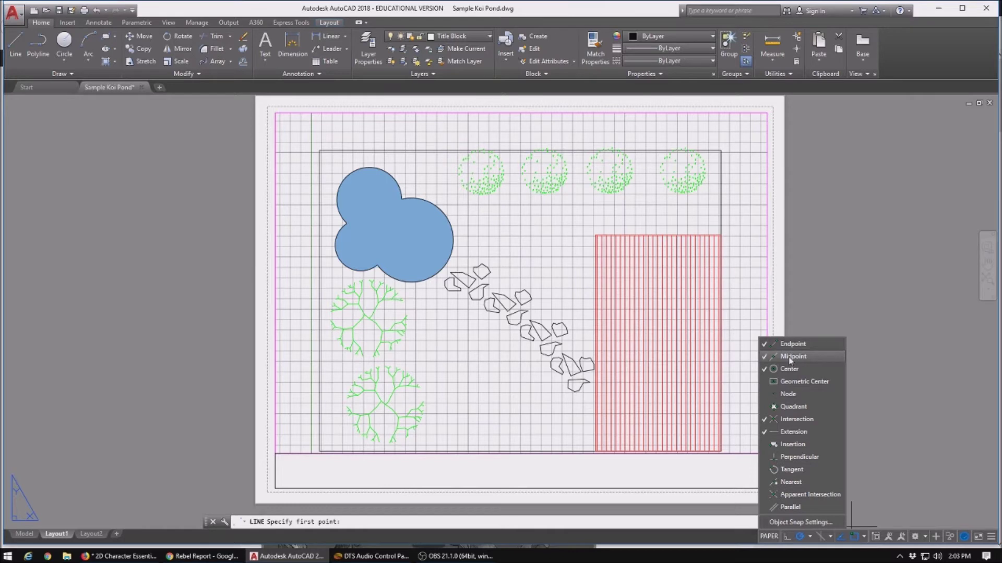
{"action": "left_click", "coordinate": [516, 452]}
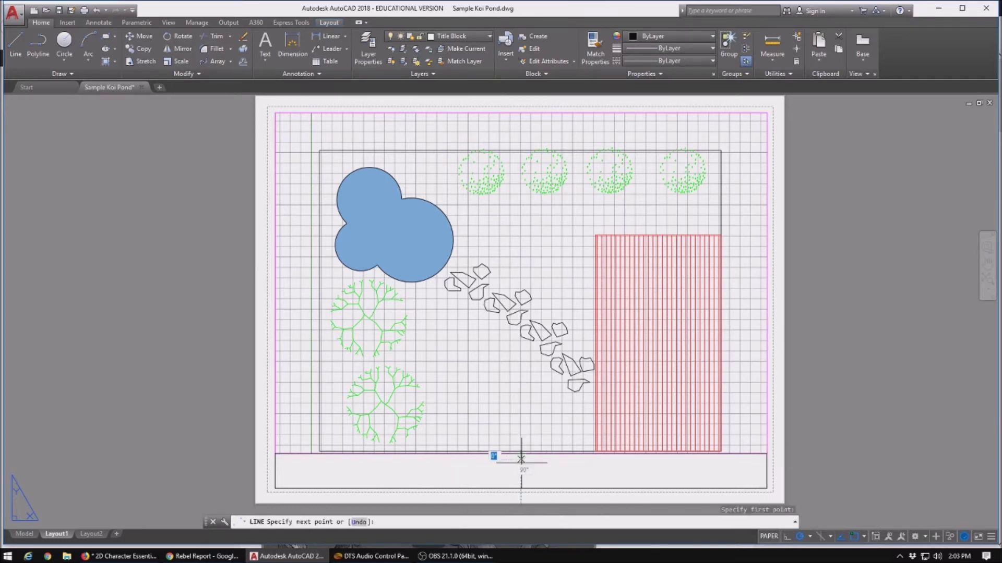
{"action": "right_click", "coordinate": [521, 488]}
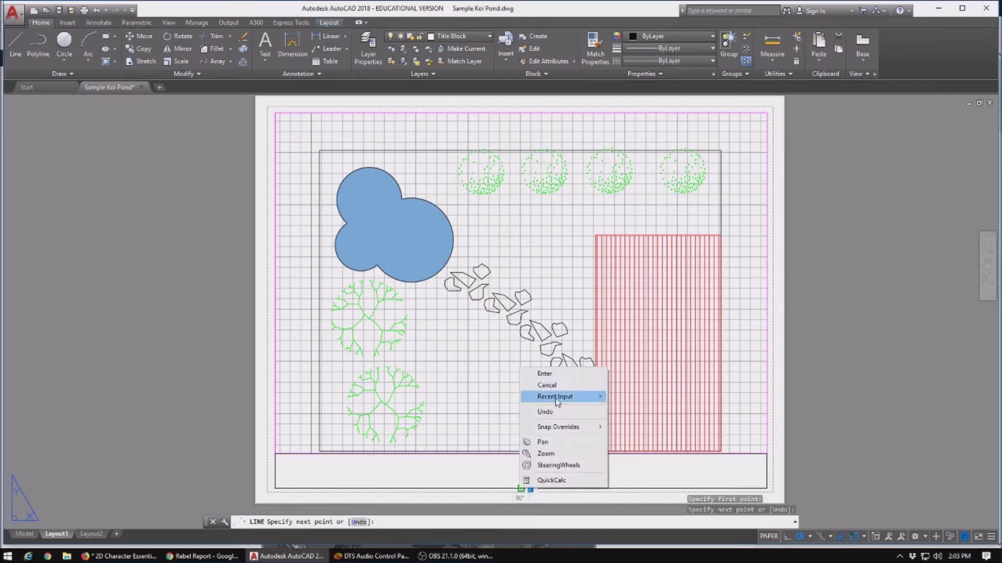
{"action": "left_click", "coordinate": [544, 374]}
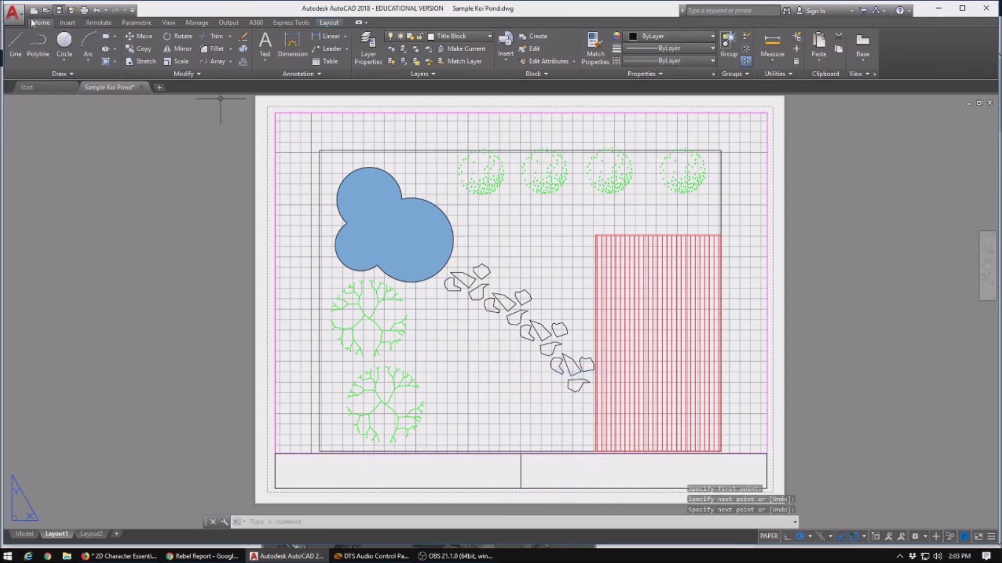
{"action": "right_click", "coordinate": [416, 438]}
{"action": "left_click", "coordinate": [433, 275]}
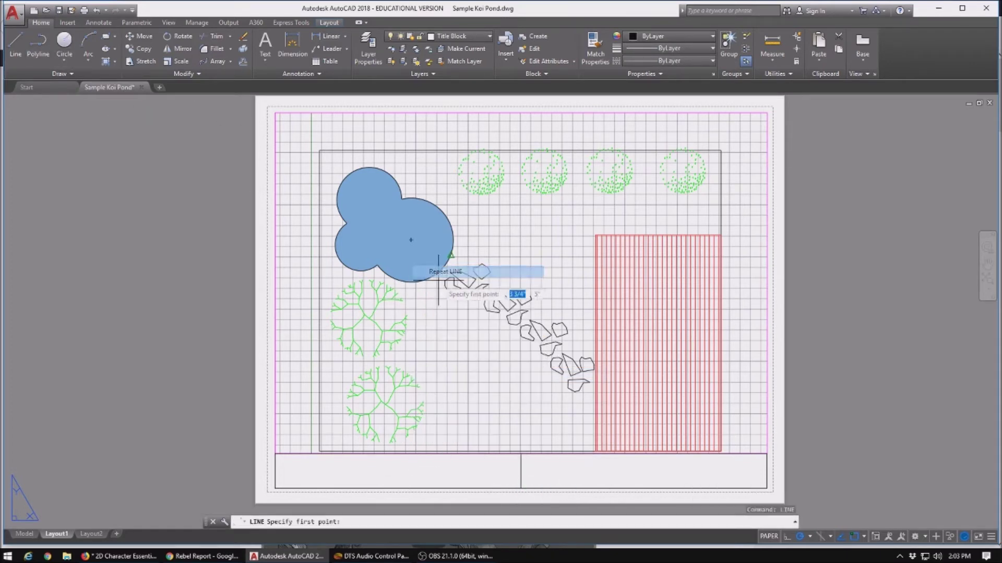
{"action": "left_click", "coordinate": [275, 471]}
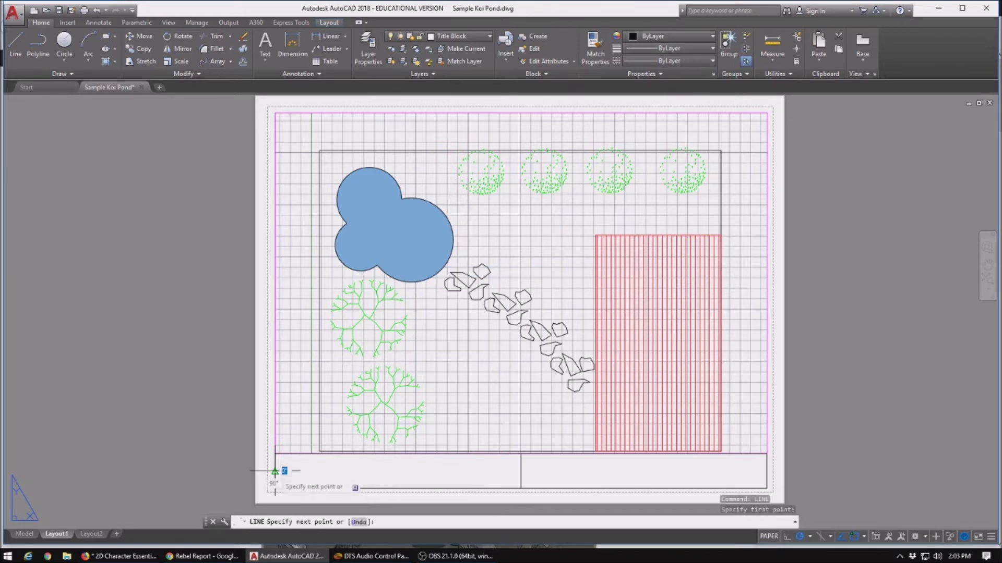
{"action": "left_click", "coordinate": [767, 471]}
{"action": "key", "text": "Escape"}
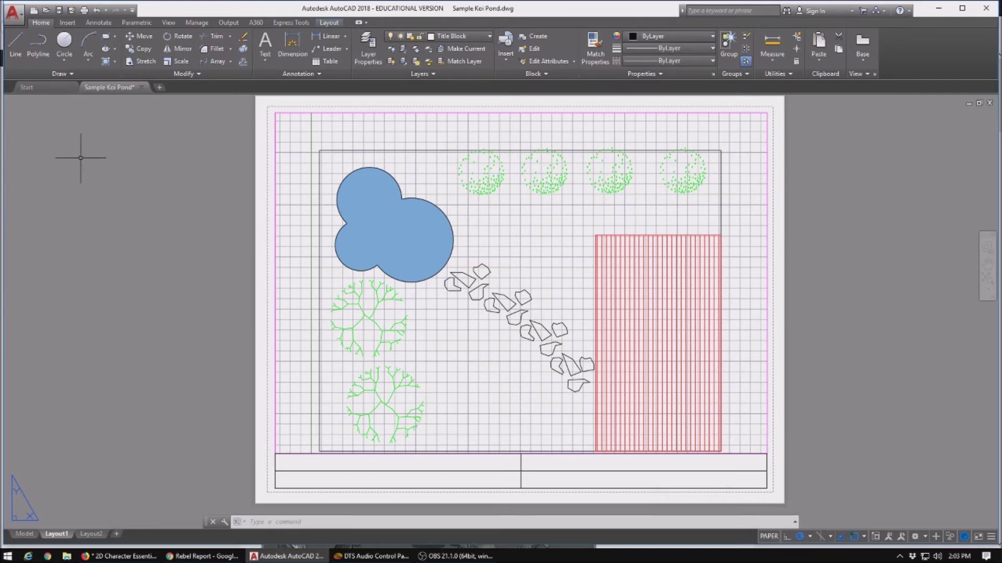
Add KOI POND and the client's name as multiline text in the top title-block cells
{"action": "left_click", "coordinate": [266, 46]}
{"action": "left_click", "coordinate": [275, 454]}
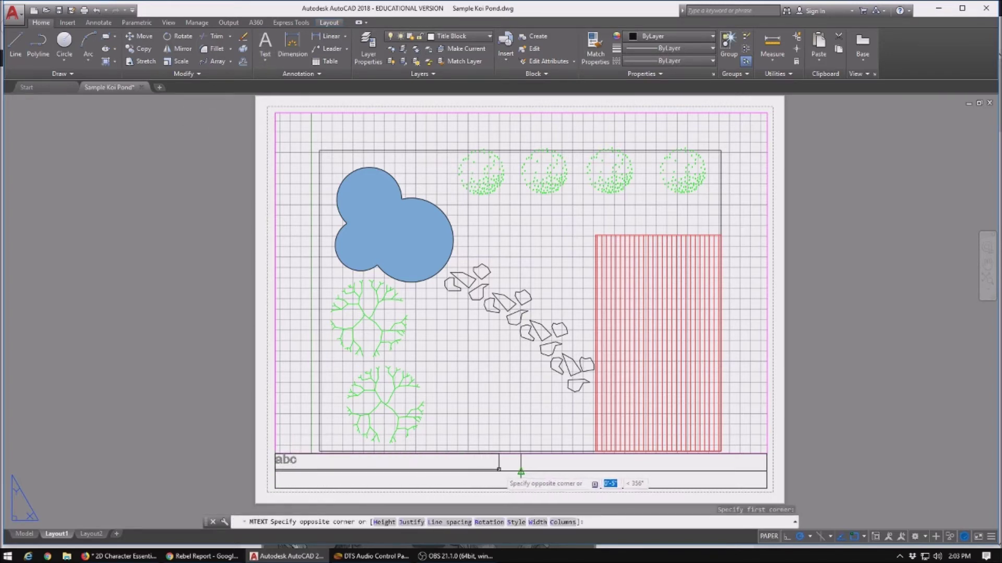
{"action": "left_click", "coordinate": [521, 471]}
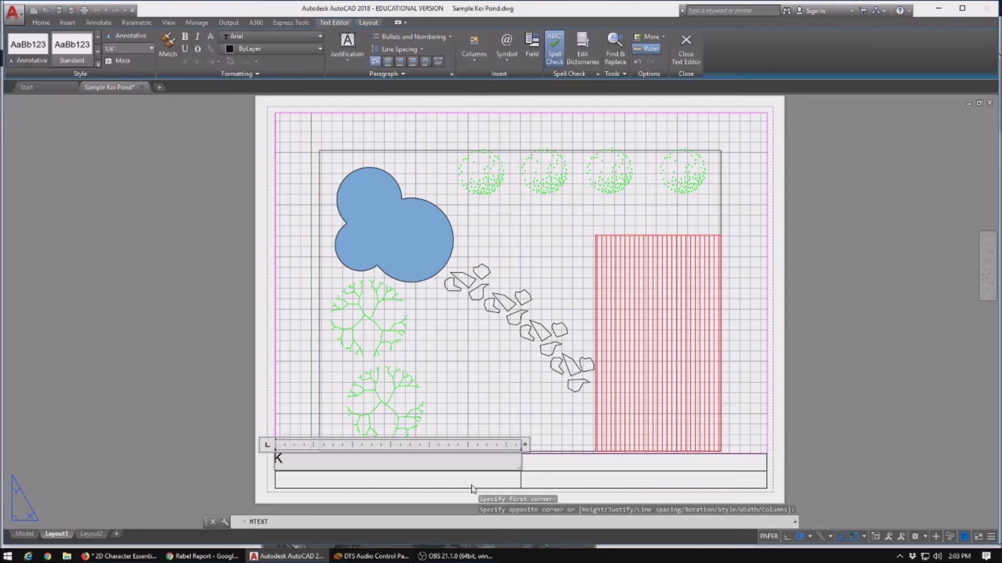
{"action": "type", "text": "KOI "}
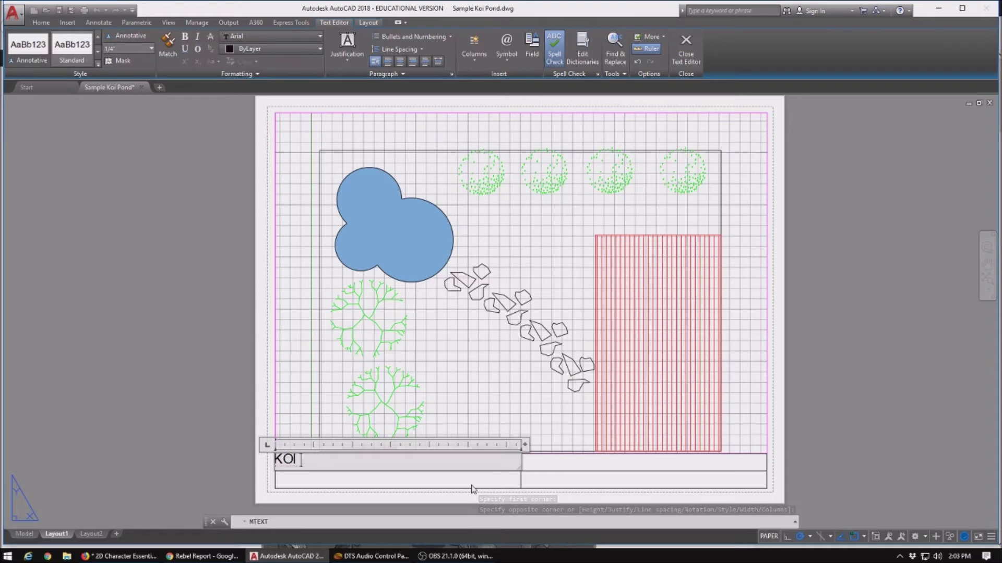
{"action": "type", "text": "POND"}
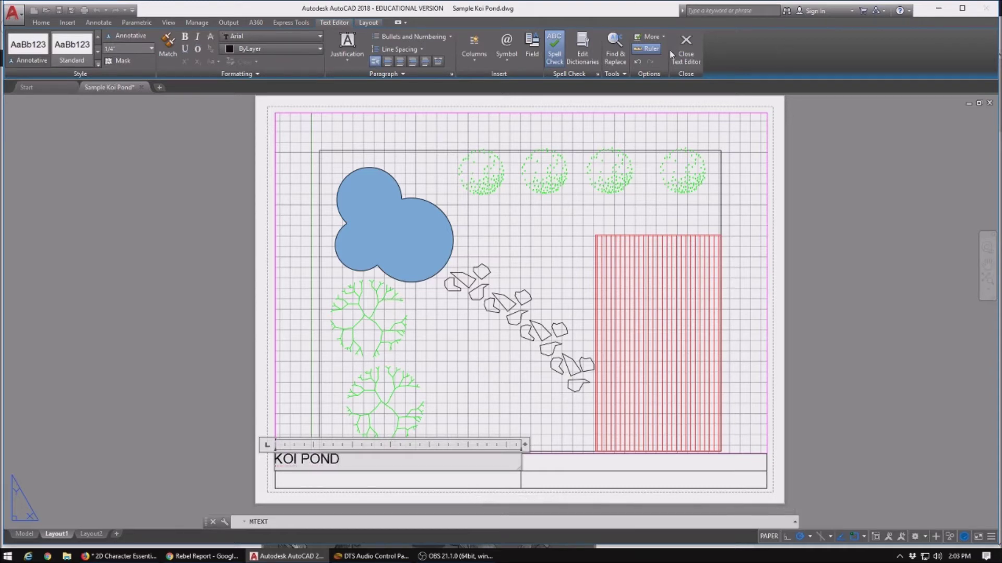
{"action": "left_click", "coordinate": [686, 42]}
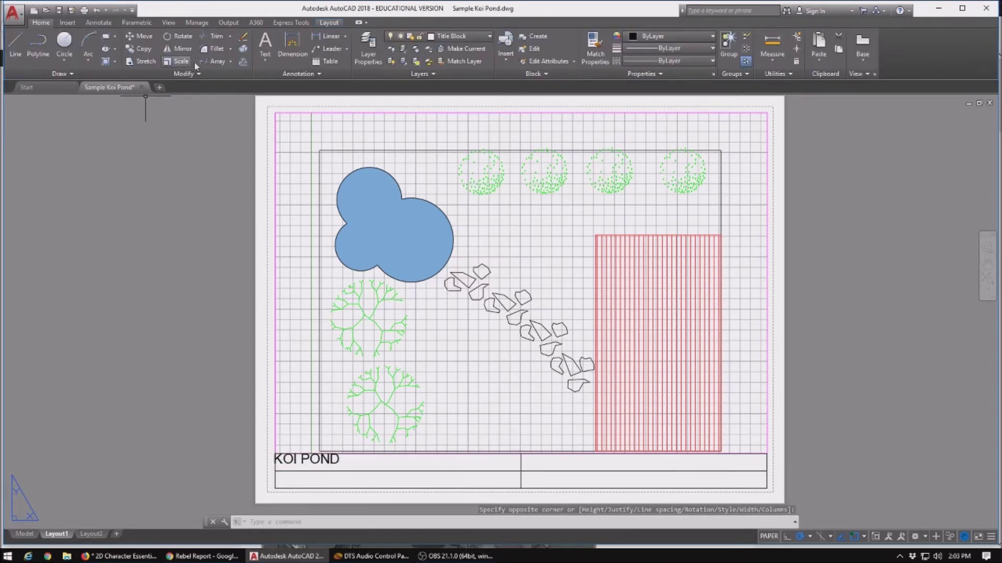
{"action": "left_click", "coordinate": [263, 48]}
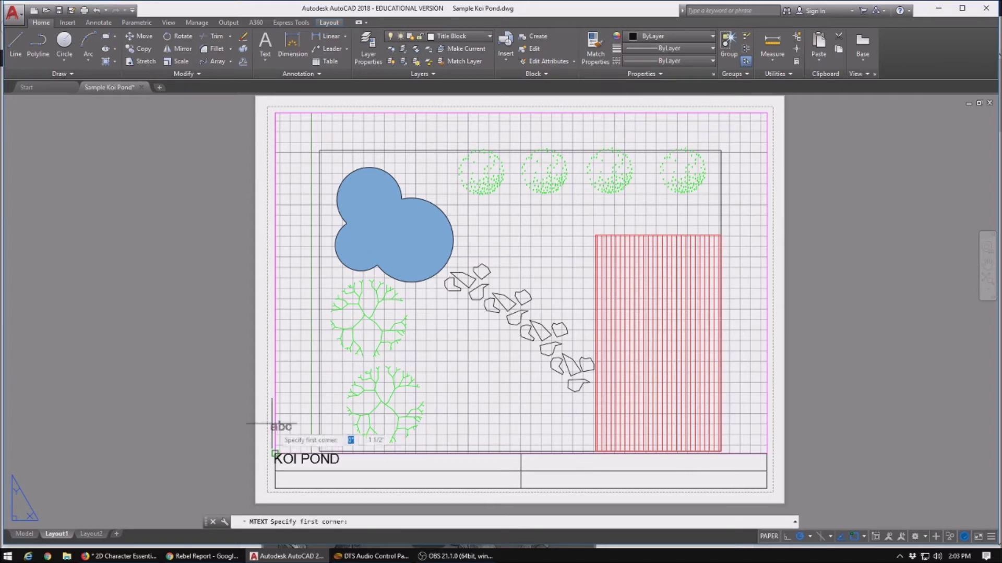
{"action": "left_click", "coordinate": [520, 454]}
{"action": "left_click", "coordinate": [767, 471]}
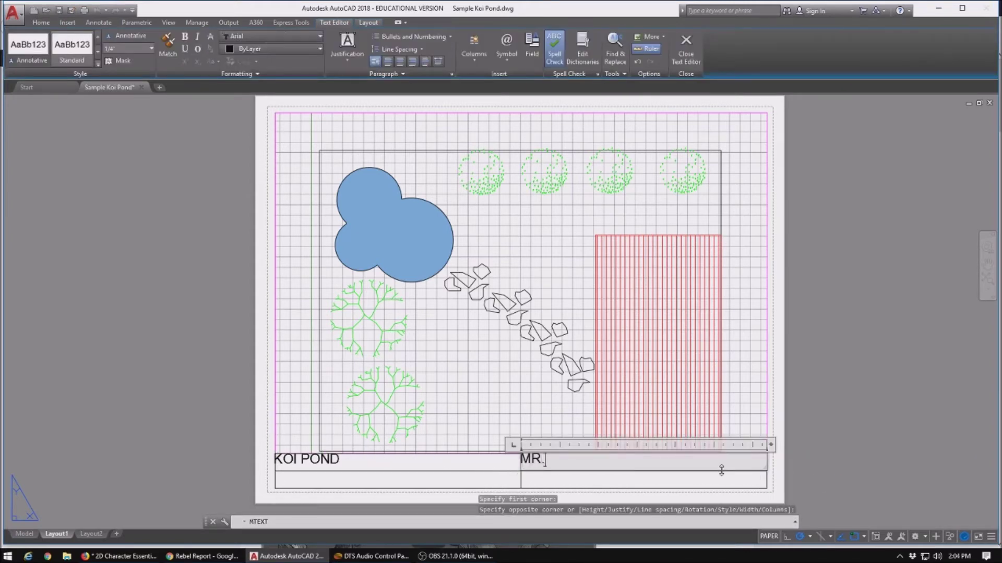
{"action": "type", "text": "MR. PETROVIC"}
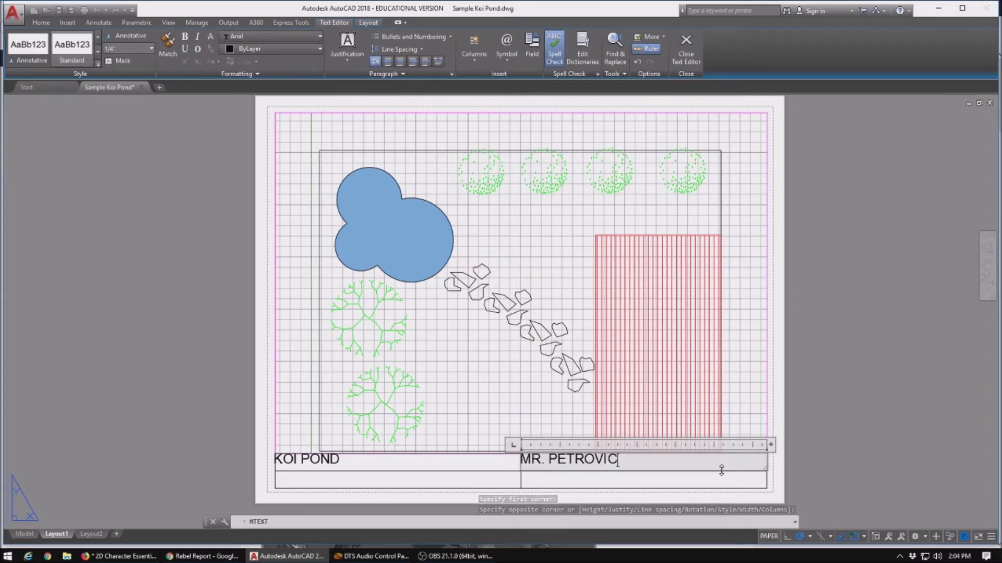
{"action": "left_click", "coordinate": [685, 46]}
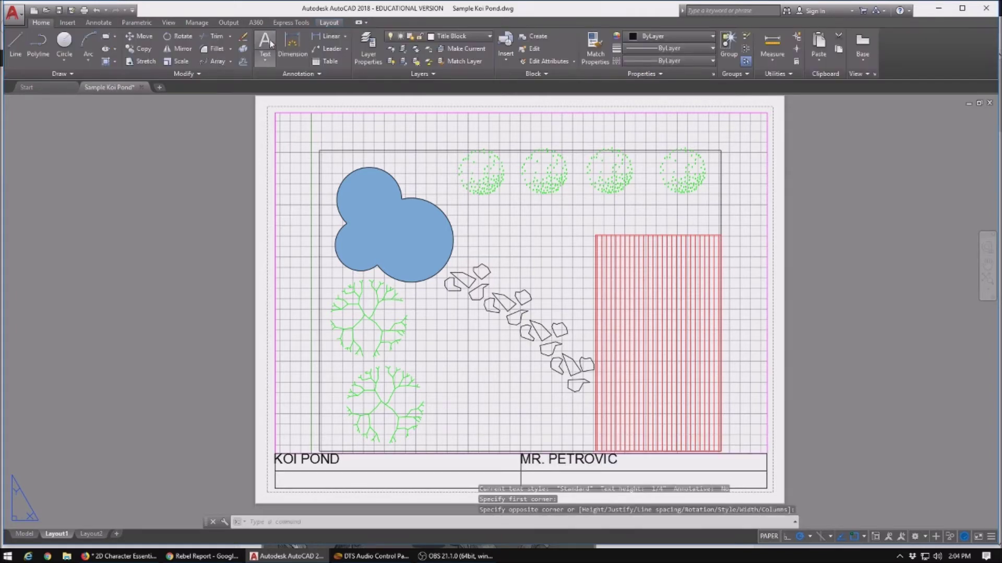
Add the date APRIL 18, 2018 and a SCALE: label in the bottom title-block cells
{"action": "left_click", "coordinate": [267, 46]}
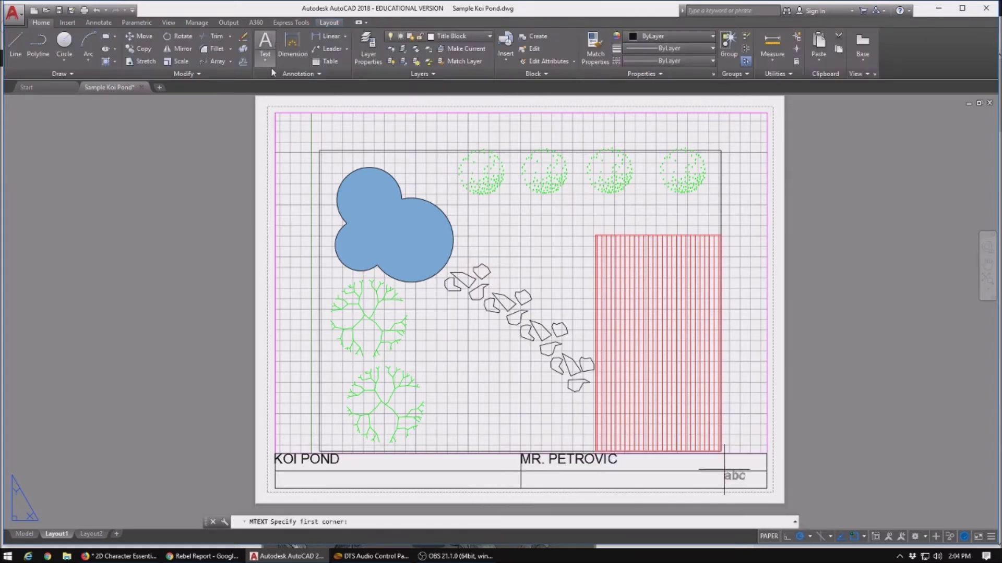
{"action": "left_click", "coordinate": [275, 471]}
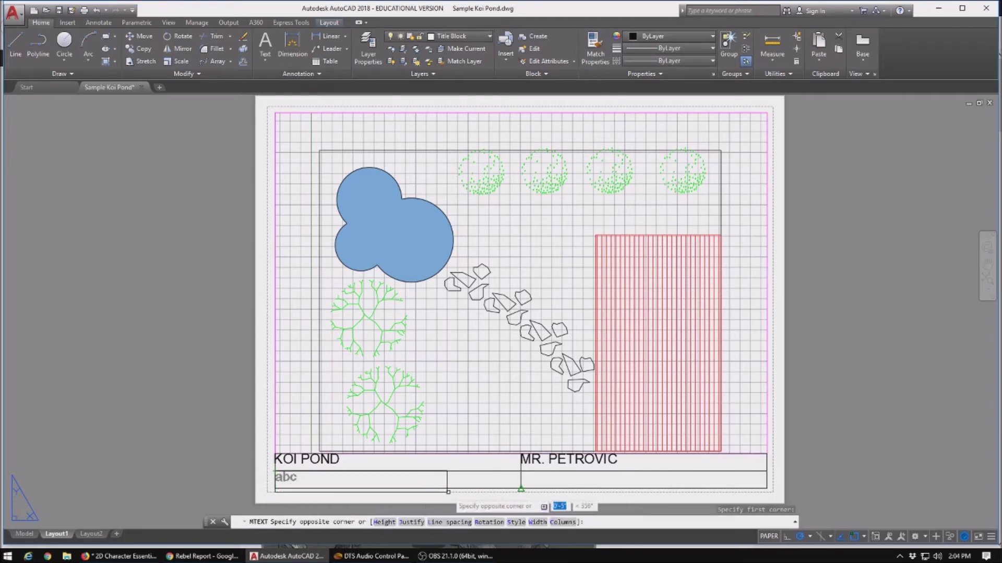
{"action": "left_click", "coordinate": [499, 491]}
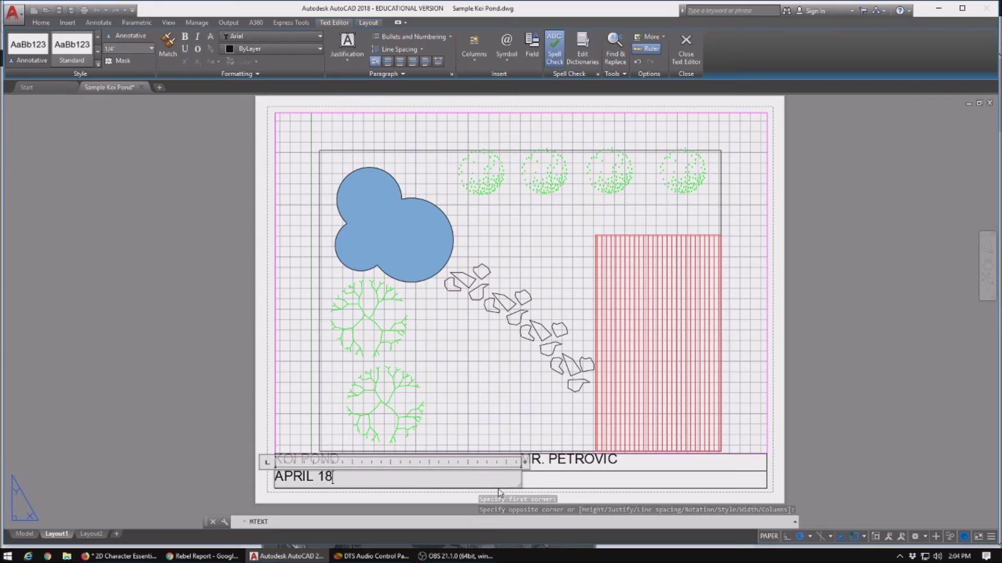
{"action": "type", "text": "APRIL 18TH, 2018"}
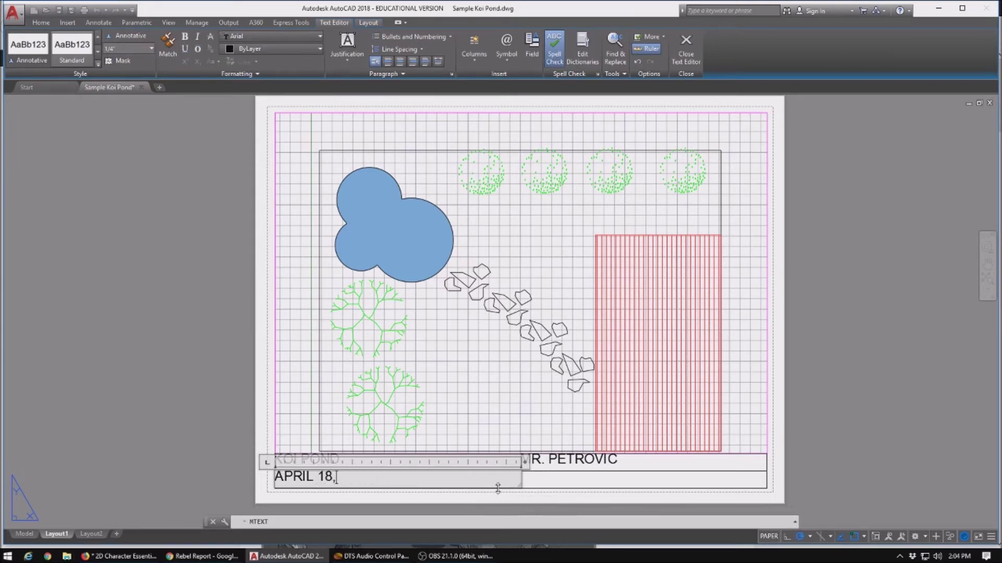
{"action": "left_click", "coordinate": [686, 47]}
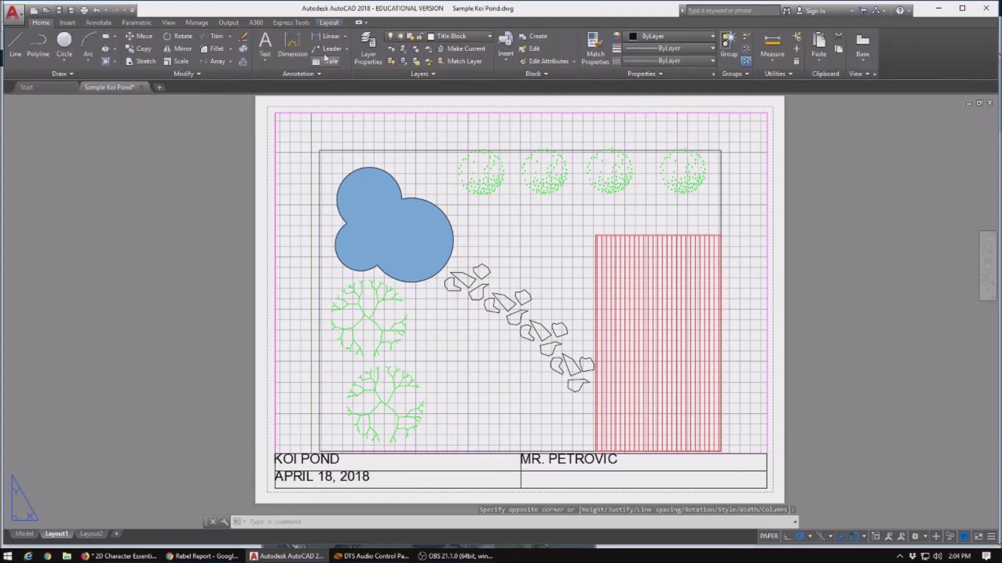
{"action": "left_click", "coordinate": [265, 45]}
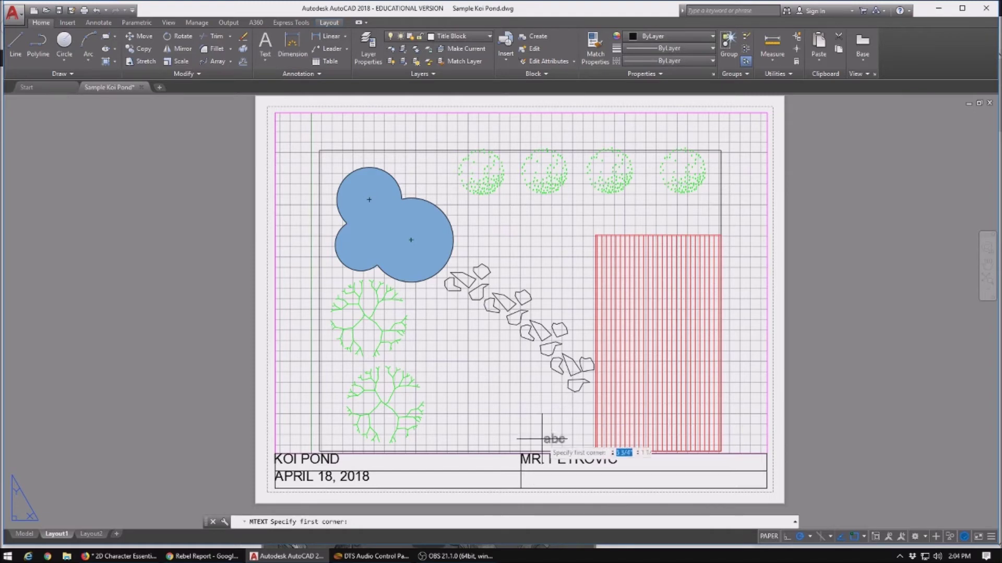
{"action": "left_click", "coordinate": [521, 472]}
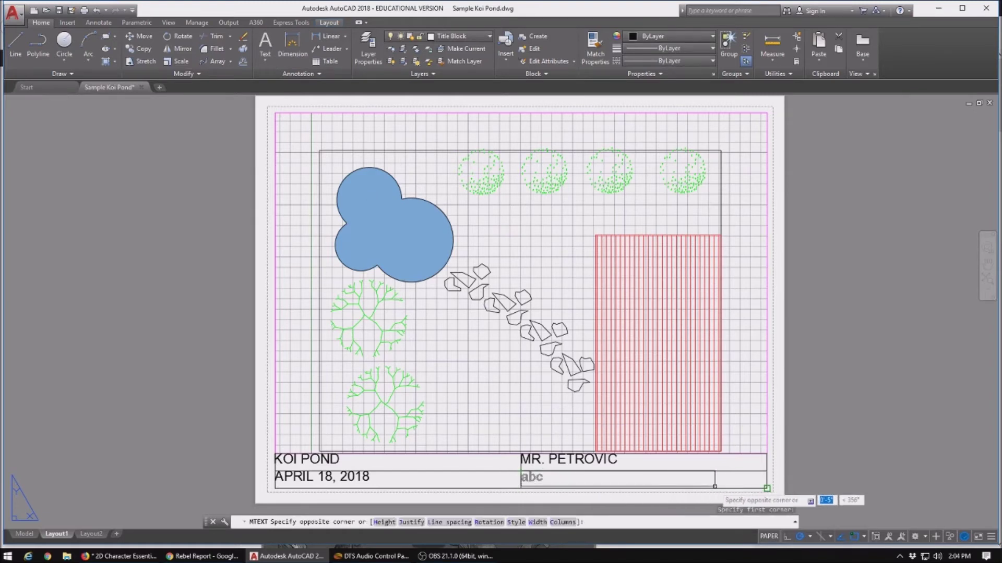
{"action": "left_click", "coordinate": [724, 490]}
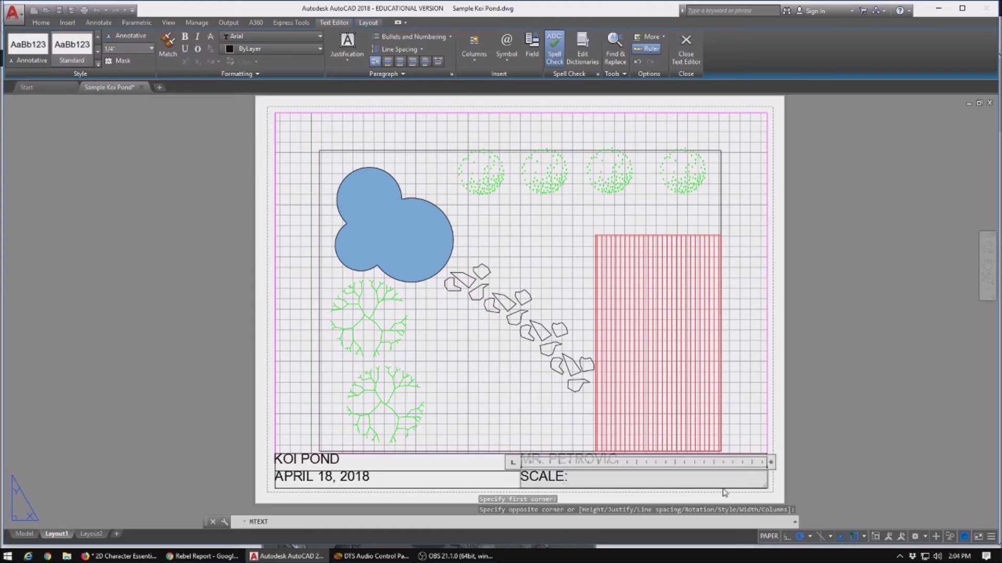
{"action": "left_click", "coordinate": [685, 48]}
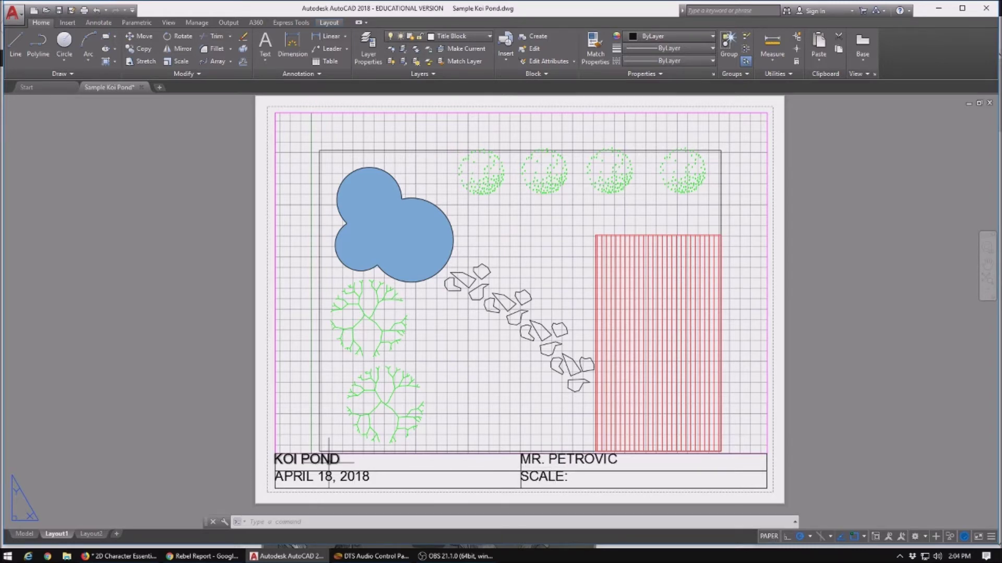
Scale the date, client name and SCALE: text by 0.5 from a base point at the date
{"action": "left_click", "coordinate": [345, 477]}
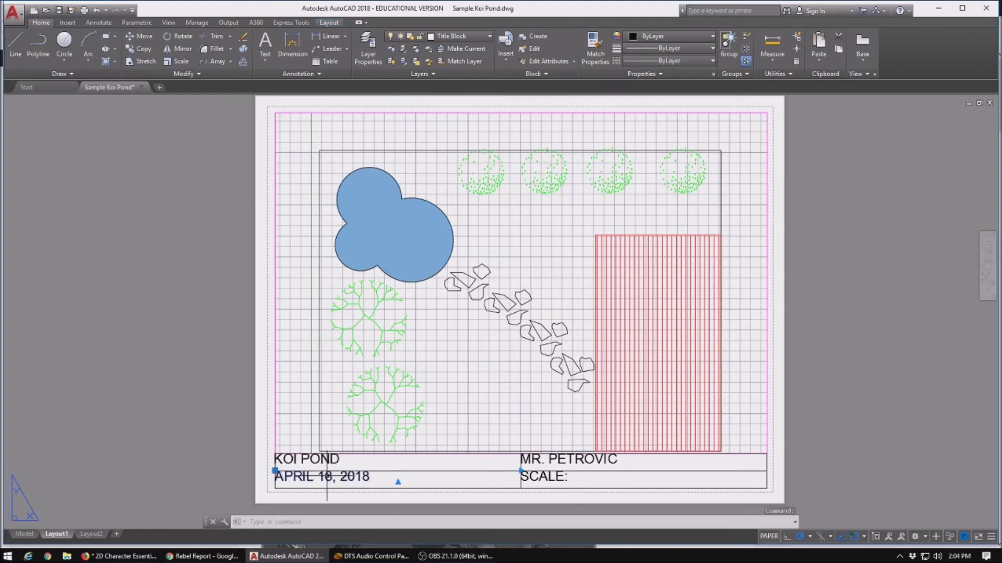
{"action": "left_click", "coordinate": [550, 463]}
{"action": "left_click", "coordinate": [548, 476]}
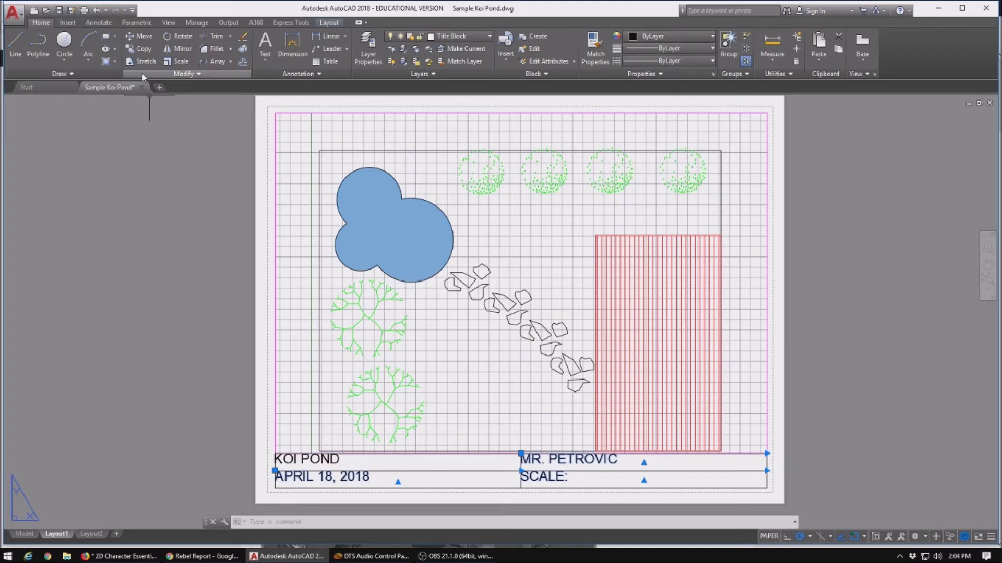
{"action": "left_click", "coordinate": [174, 62]}
{"action": "left_click", "coordinate": [345, 476]}
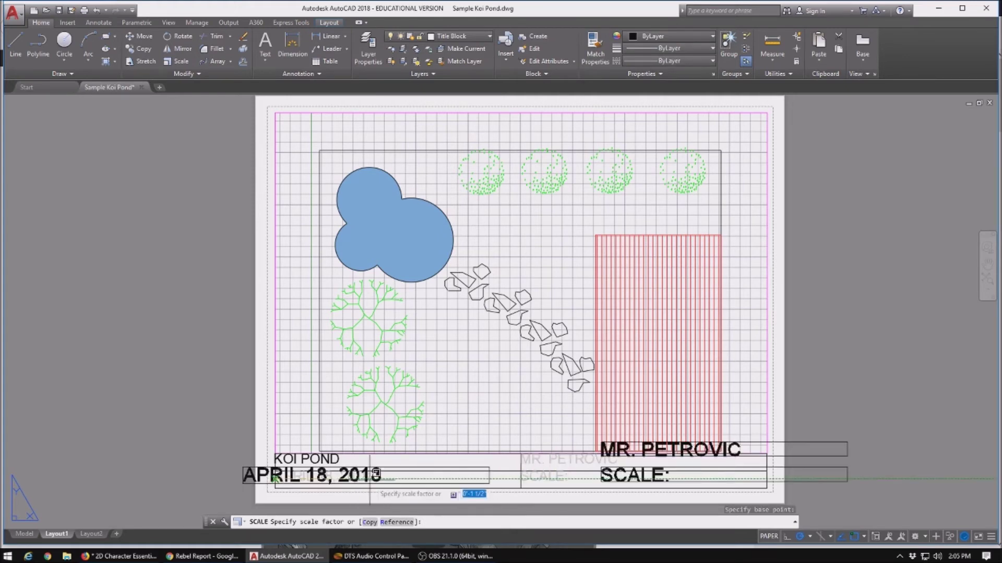
{"action": "type", "text": "0.5"}
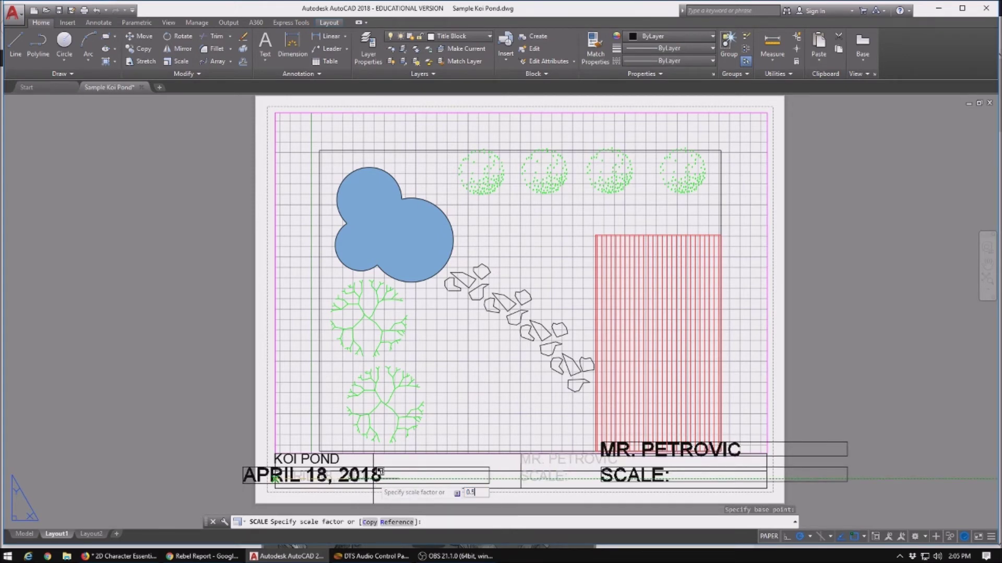
{"action": "key", "text": "Return"}
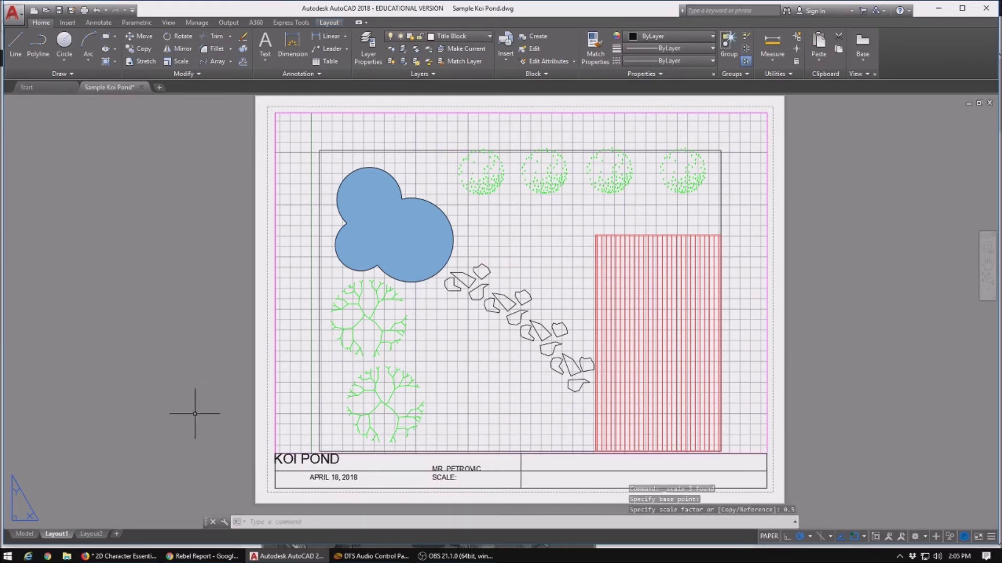
{"action": "left_click", "coordinate": [446, 478]}
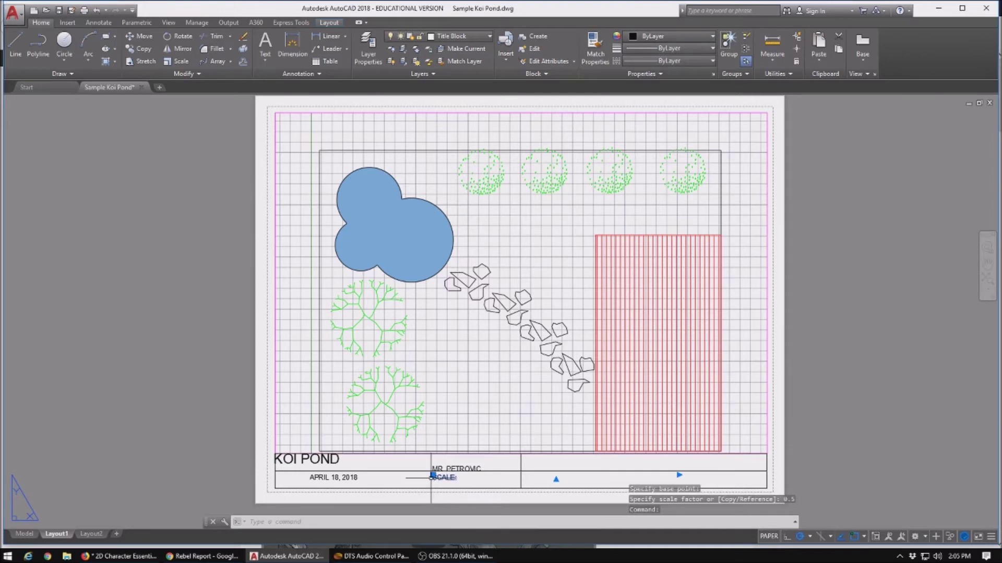
Move the SCALE label and the client name into the right-hand title-block cells
{"action": "left_click", "coordinate": [433, 475]}
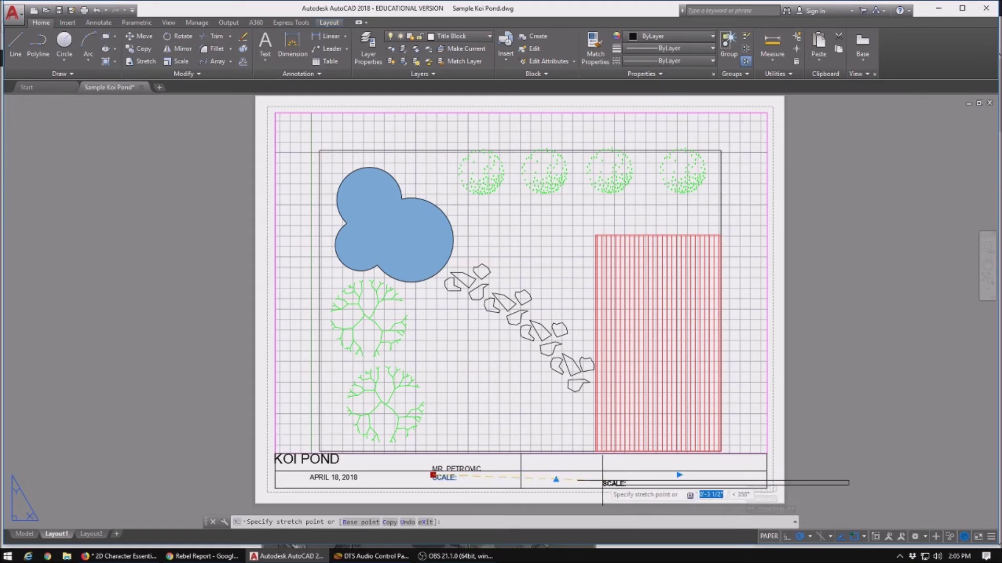
{"action": "left_click", "coordinate": [604, 483]}
{"action": "left_click", "coordinate": [431, 468]}
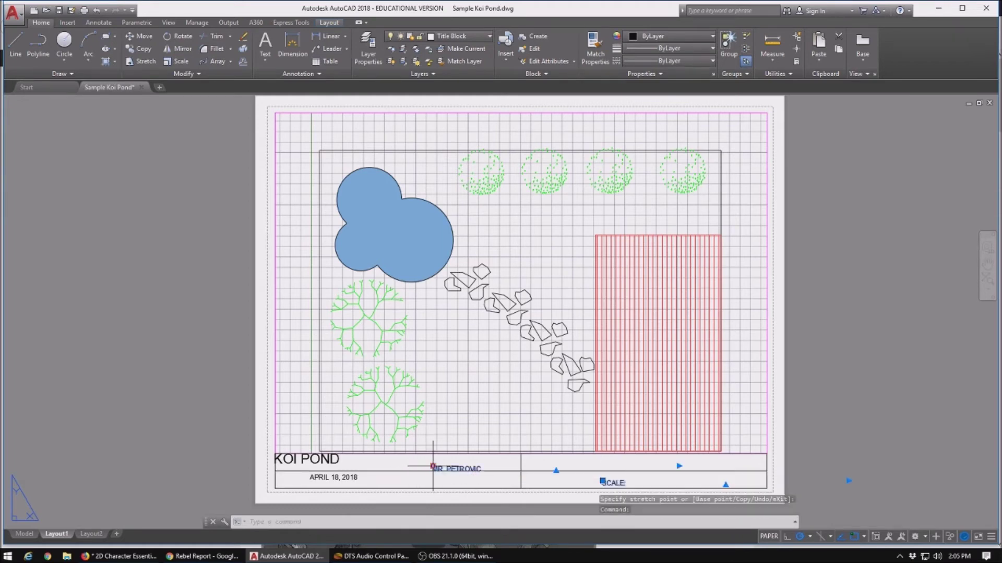
{"action": "left_click", "coordinate": [432, 467]}
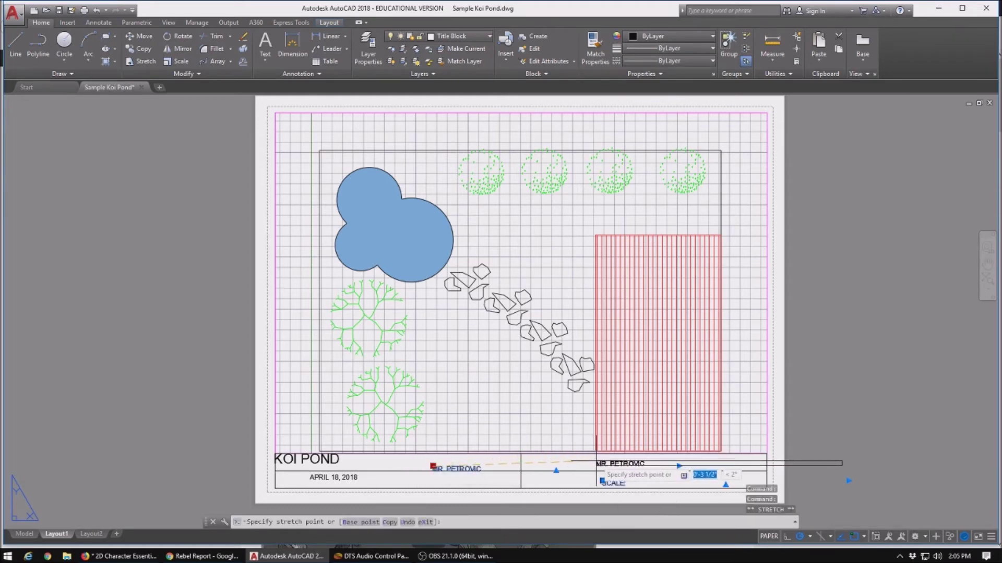
{"action": "left_click", "coordinate": [600, 464]}
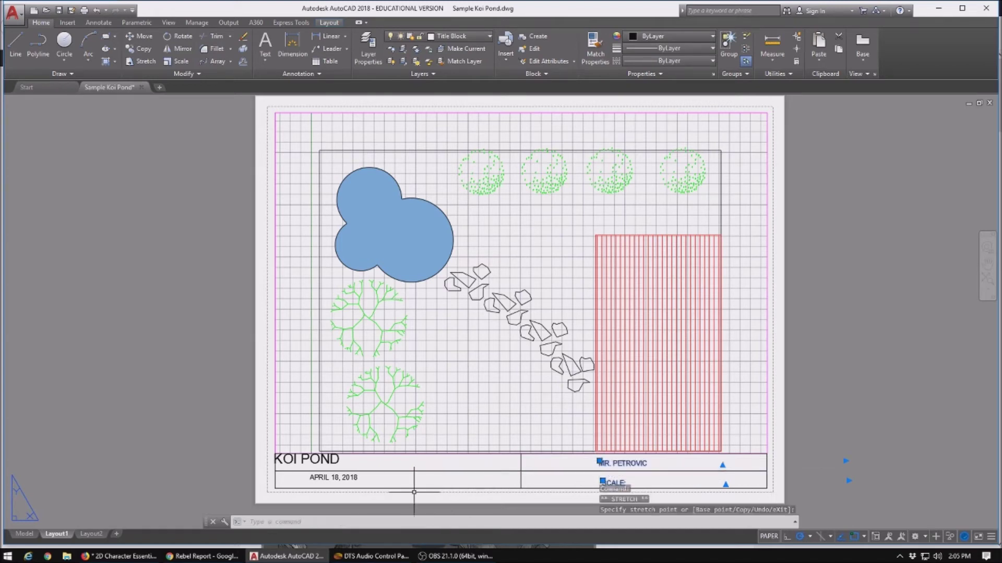
Centre the date in the lower-left cell and KOI POND in the upper-left cell
{"action": "left_click", "coordinate": [324, 477]}
{"action": "left_click", "coordinate": [310, 475]}
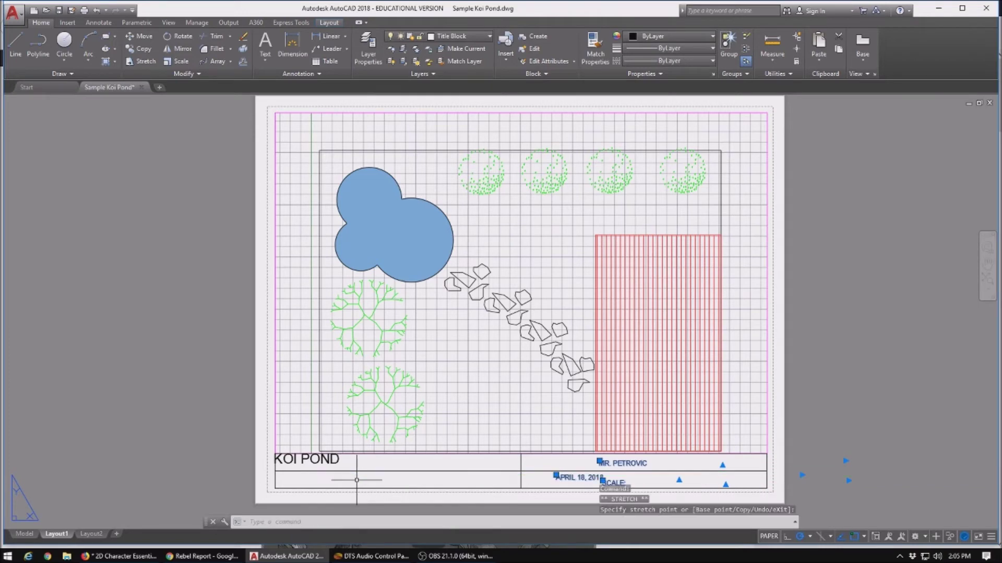
{"action": "left_click", "coordinate": [556, 476]}
{"action": "left_click", "coordinate": [556, 476]}
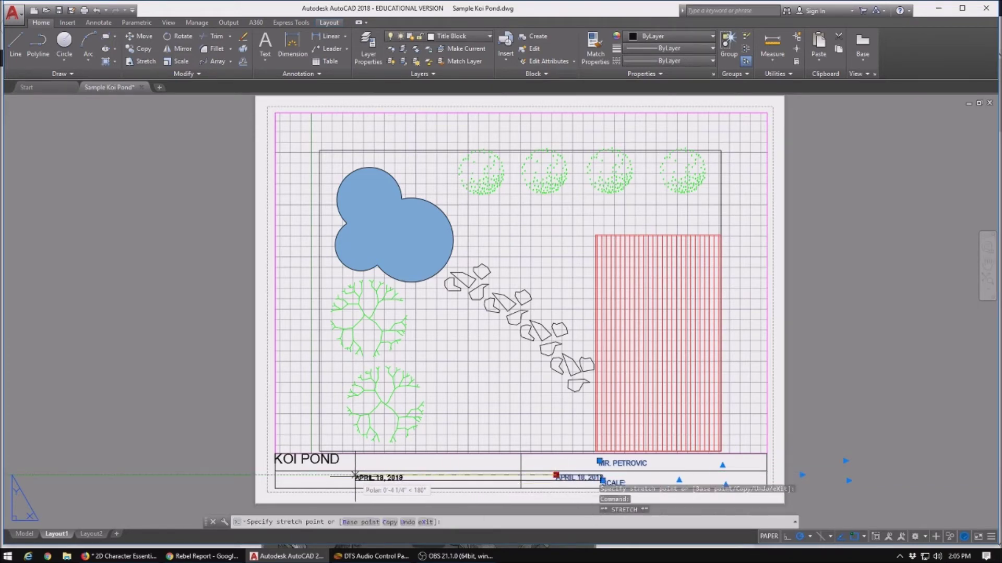
{"action": "left_click", "coordinate": [355, 476]}
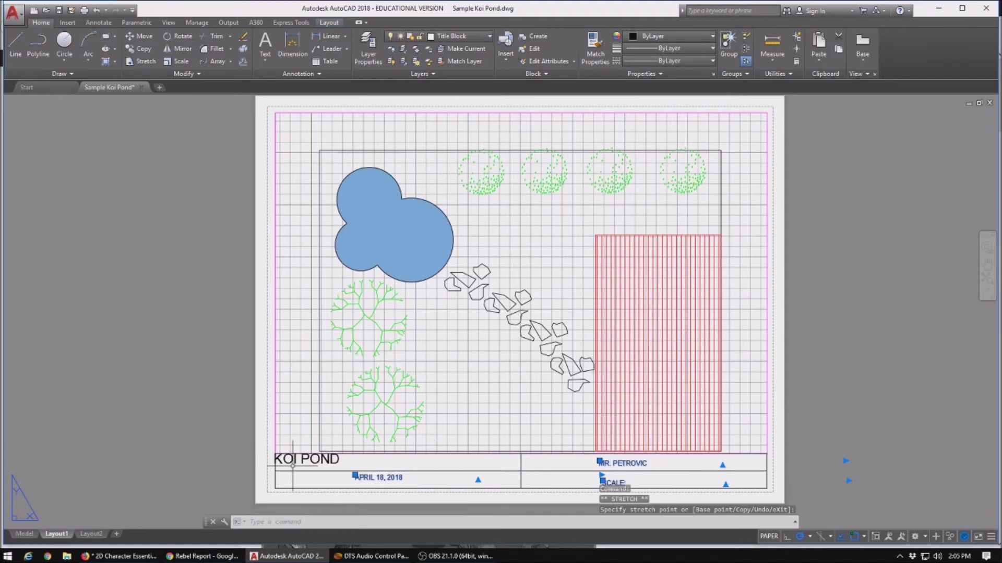
{"action": "left_click", "coordinate": [275, 454]}
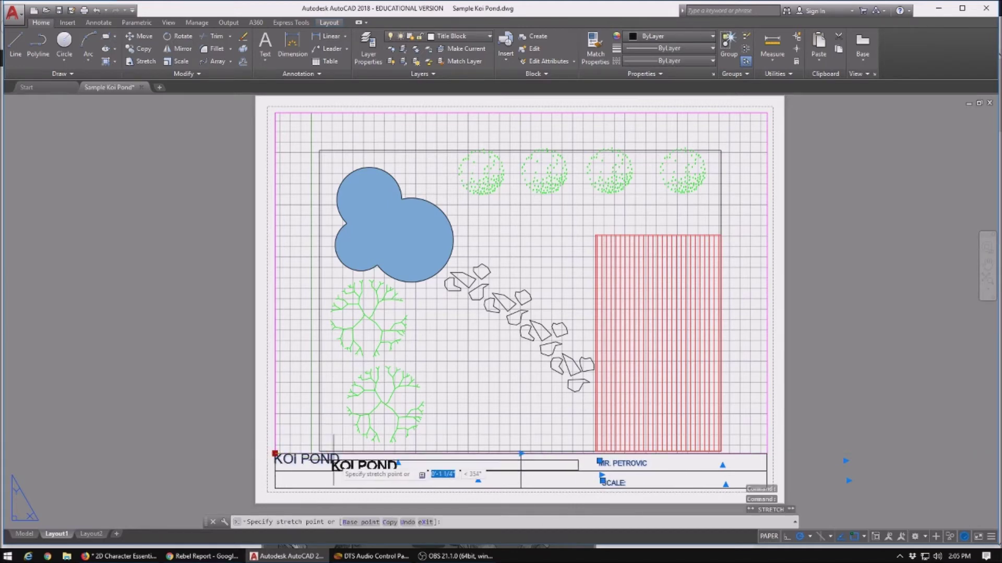
{"action": "left_click", "coordinate": [350, 454]}
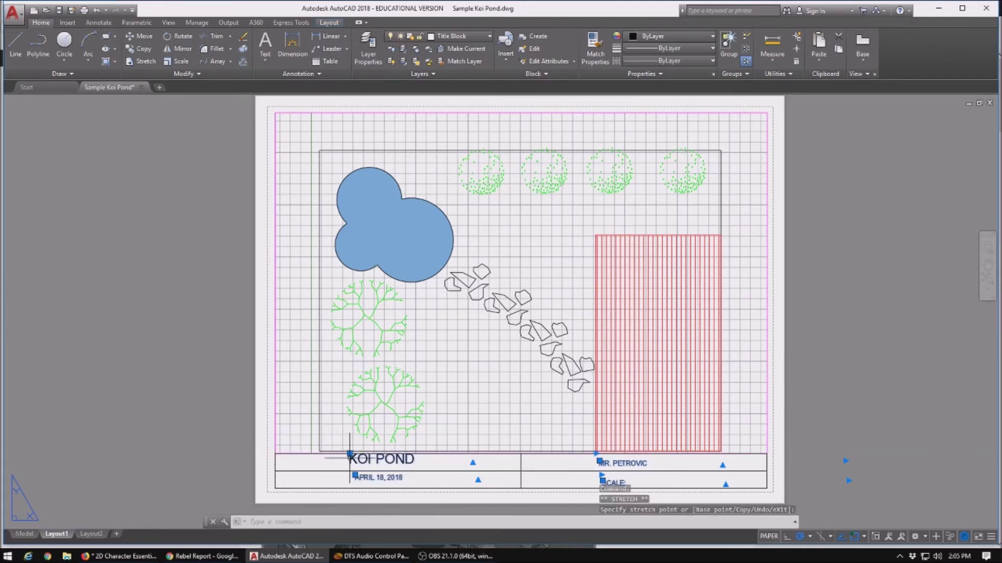
{"action": "mouse_move", "coordinate": [202, 556]}
{"action": "key", "text": "Escape"}
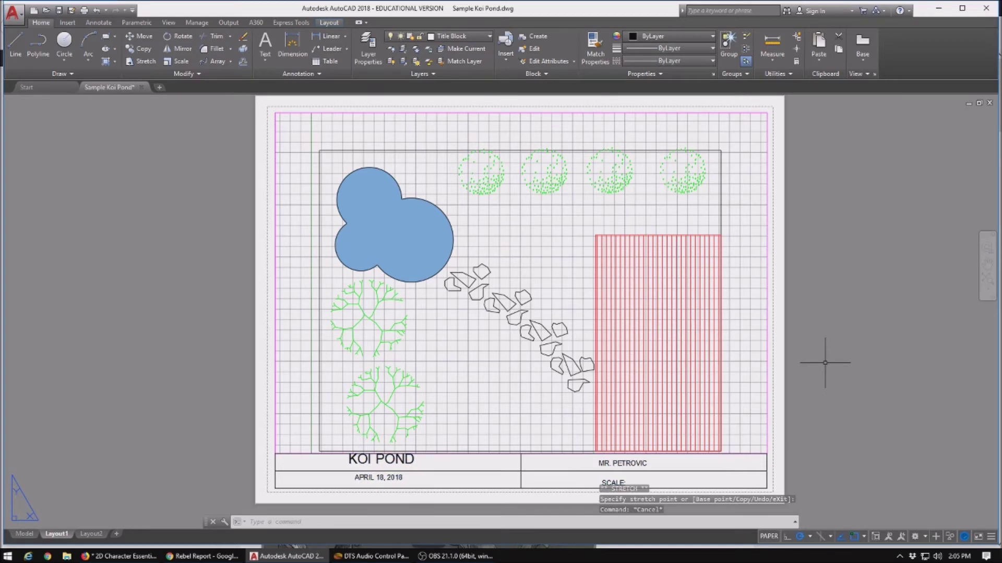
{"action": "scroll", "coordinate": [825, 362], "scroll_direction": "down", "scroll_amount": 3}
Recentre the sheet, switch the viewport from PAPER to MODEL, and zoom the pond plan inside it
{"action": "middle_click_drag", "start_coordinate": [827, 359], "coordinate": [706, 344]}
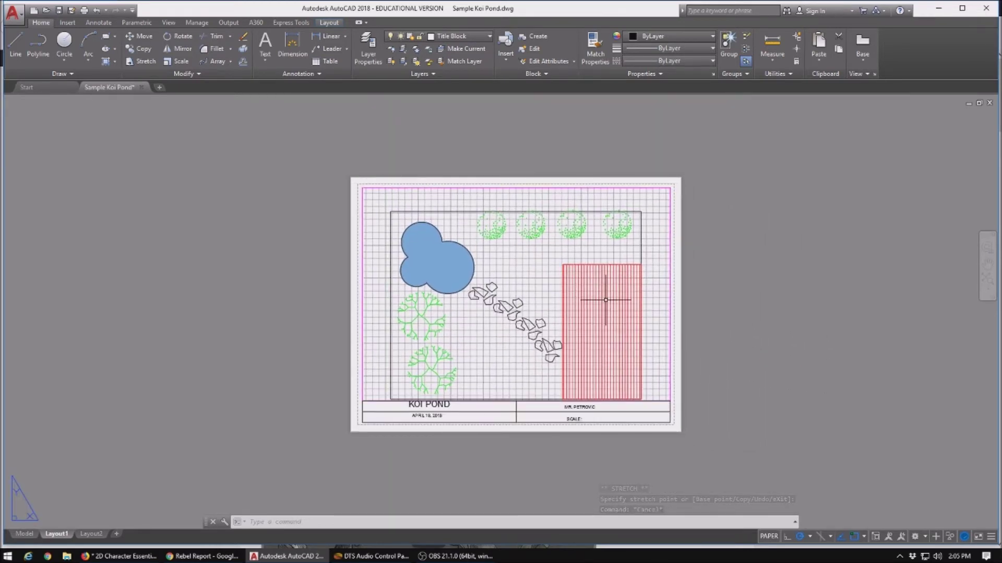
{"action": "scroll", "coordinate": [605, 301], "scroll_direction": "up", "scroll_amount": 2}
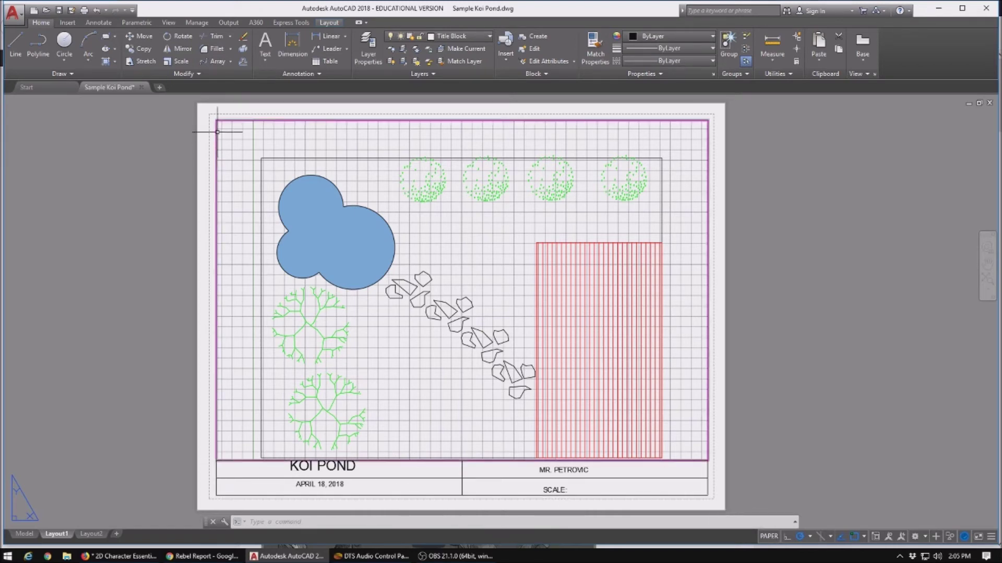
{"action": "left_click", "coordinate": [708, 403]}
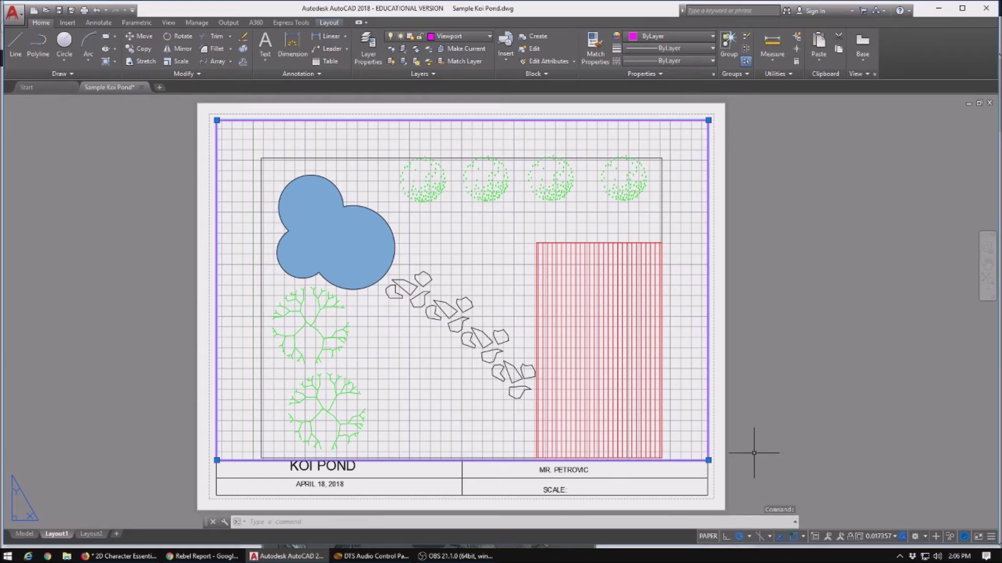
{"action": "left_click", "coordinate": [777, 470]}
{"action": "left_click", "coordinate": [774, 425]}
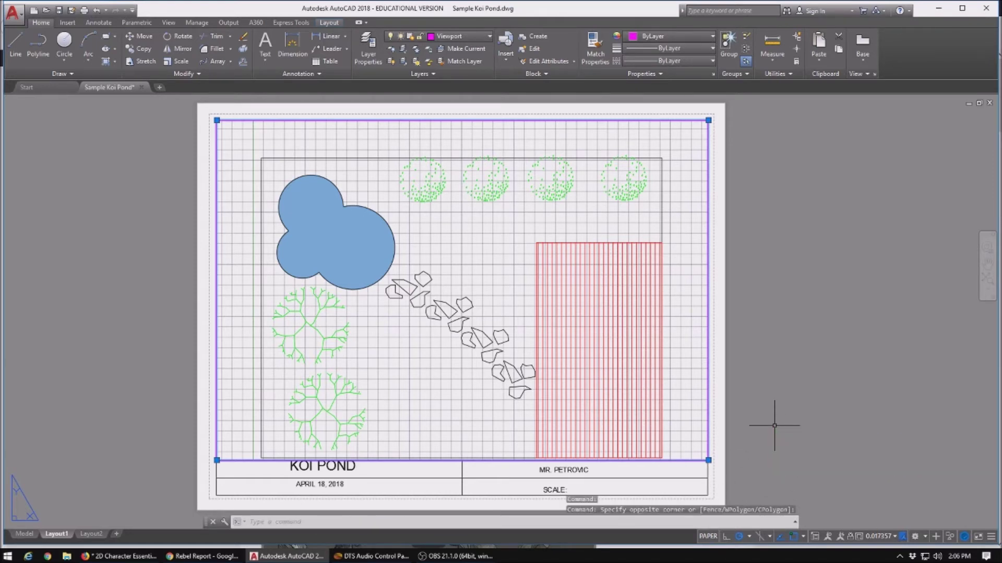
{"action": "key", "text": "Escape"}
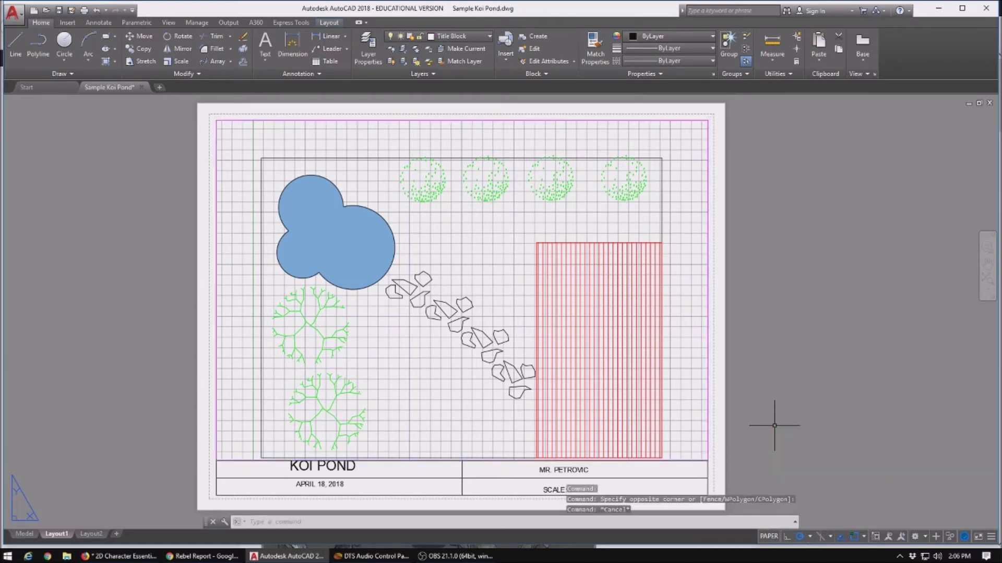
{"action": "left_click", "coordinate": [769, 536]}
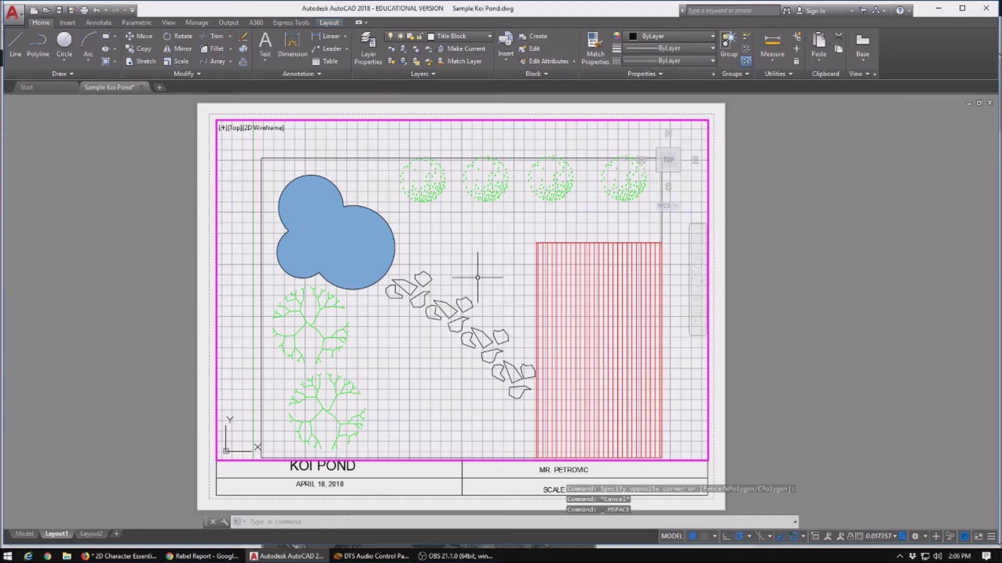
{"action": "scroll", "coordinate": [466, 280], "scroll_direction": "down", "scroll_amount": 4}
{"action": "scroll", "coordinate": [466, 280], "scroll_direction": "up", "scroll_amount": 2}
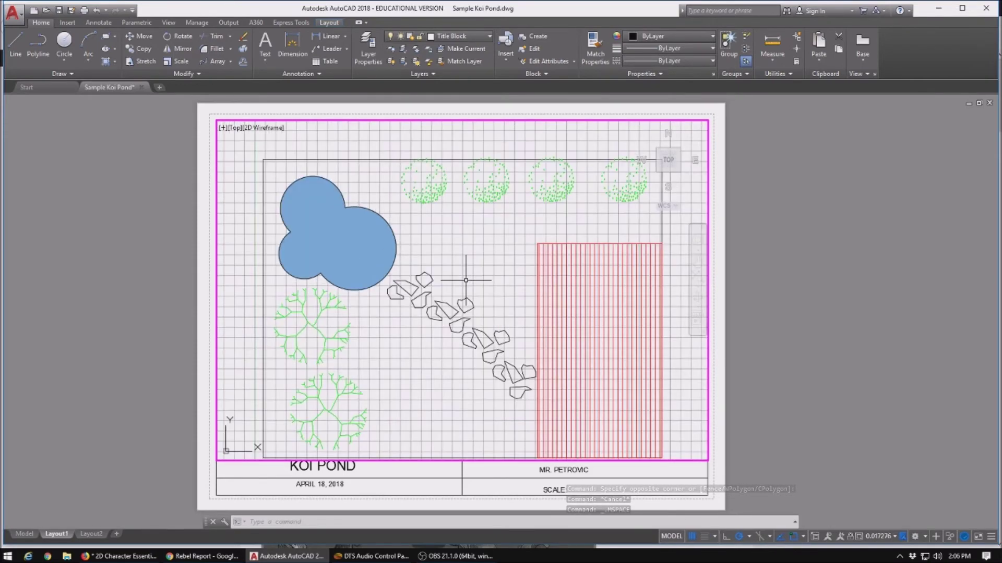
{"action": "scroll", "coordinate": [466, 280], "scroll_direction": "up", "scroll_amount": 2}
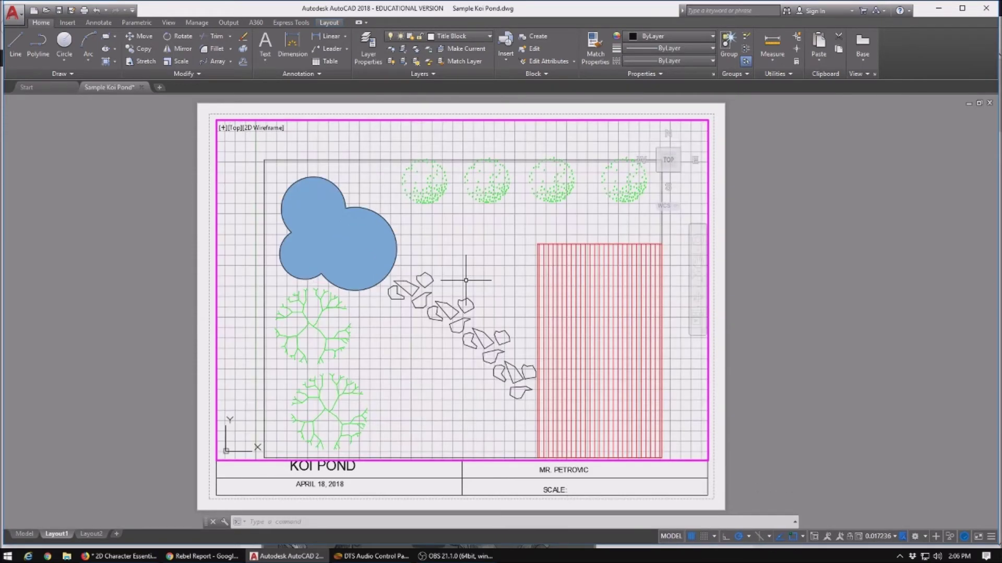
{"action": "scroll", "coordinate": [466, 280], "scroll_direction": "down", "scroll_amount": 2}
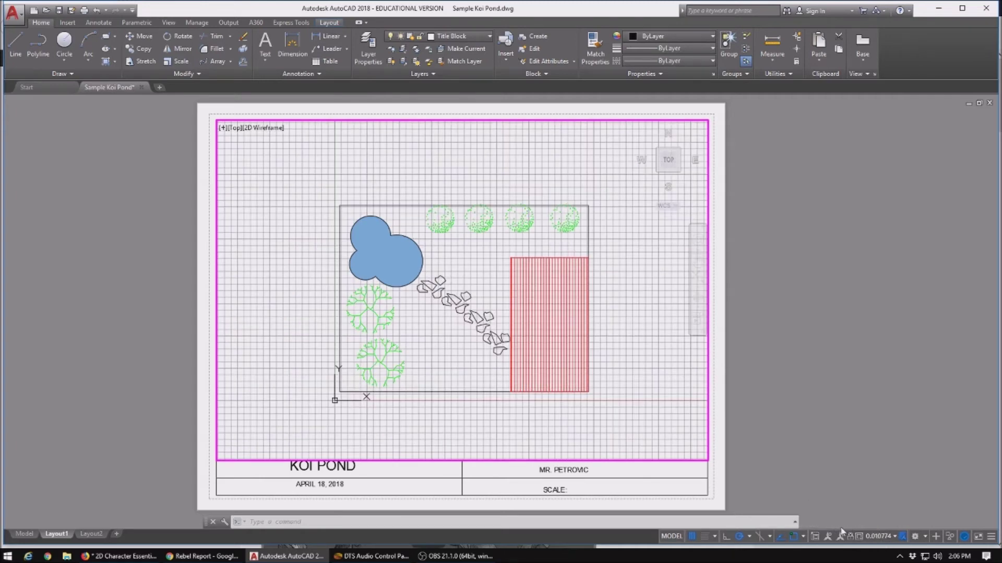
{"action": "left_click", "coordinate": [895, 537]}
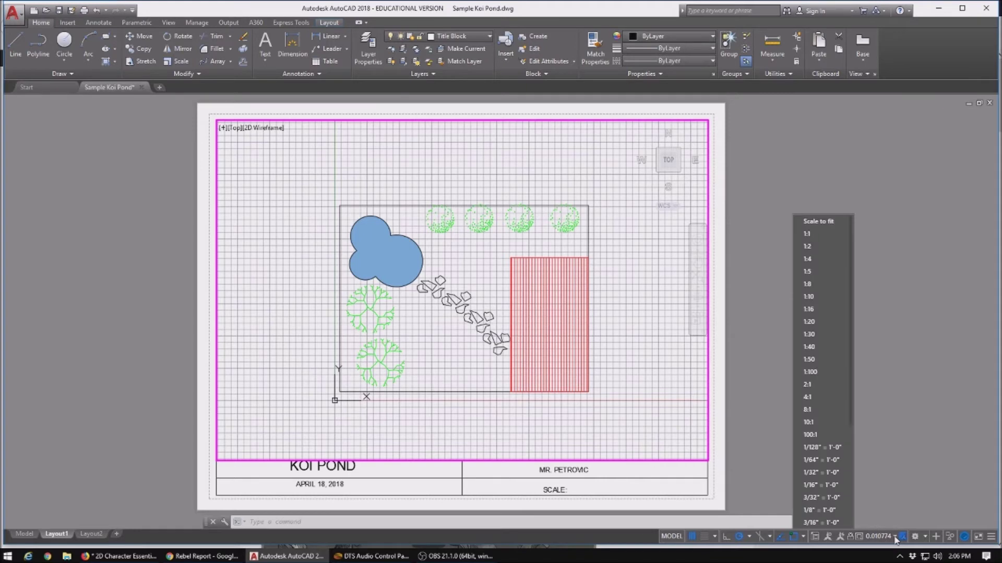
Try viewport scales 3/32" and 1/8", then settle on 3/16" = 1'-0"
{"action": "left_click", "coordinate": [812, 498]}
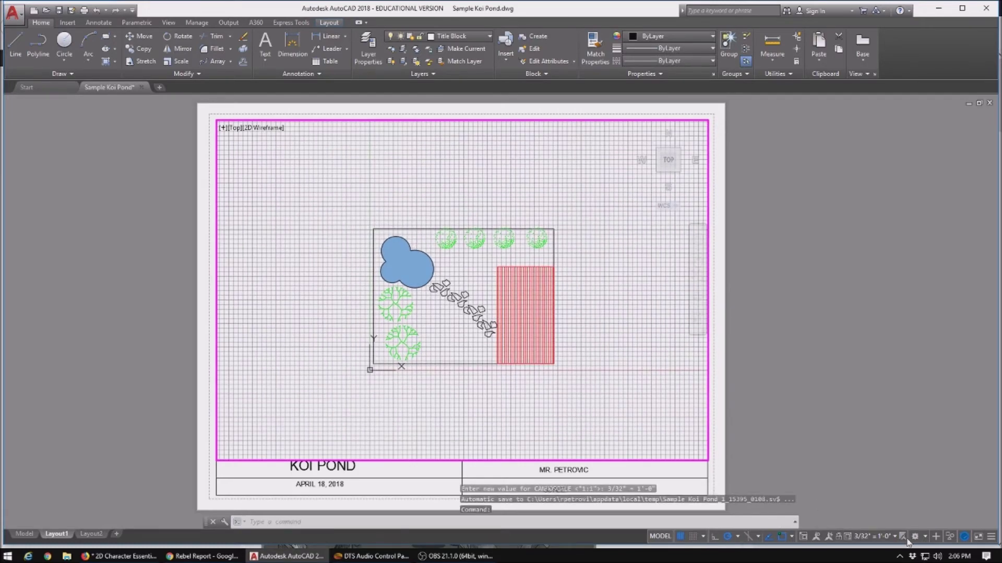
{"action": "left_click", "coordinate": [896, 537]}
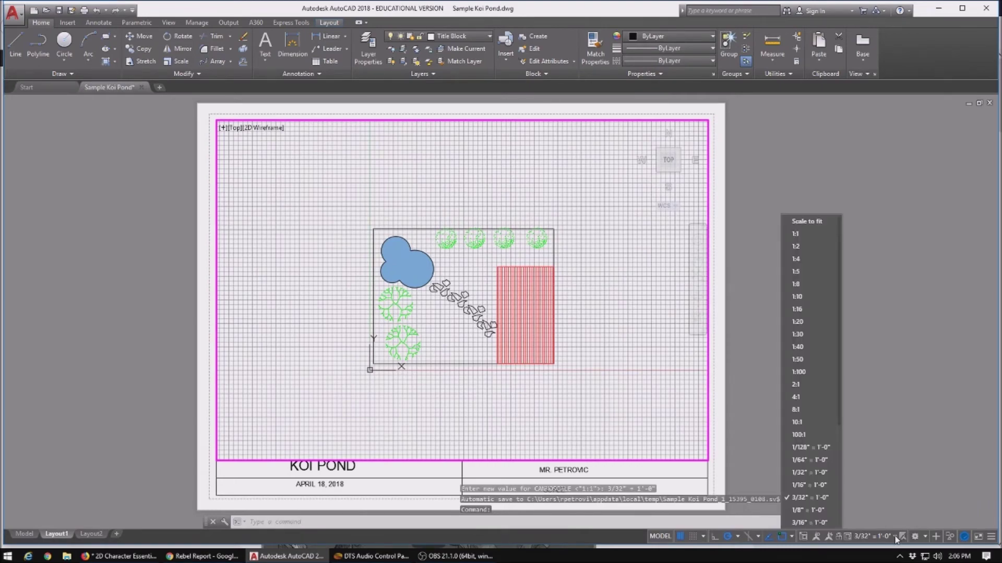
{"action": "left_click", "coordinate": [812, 510]}
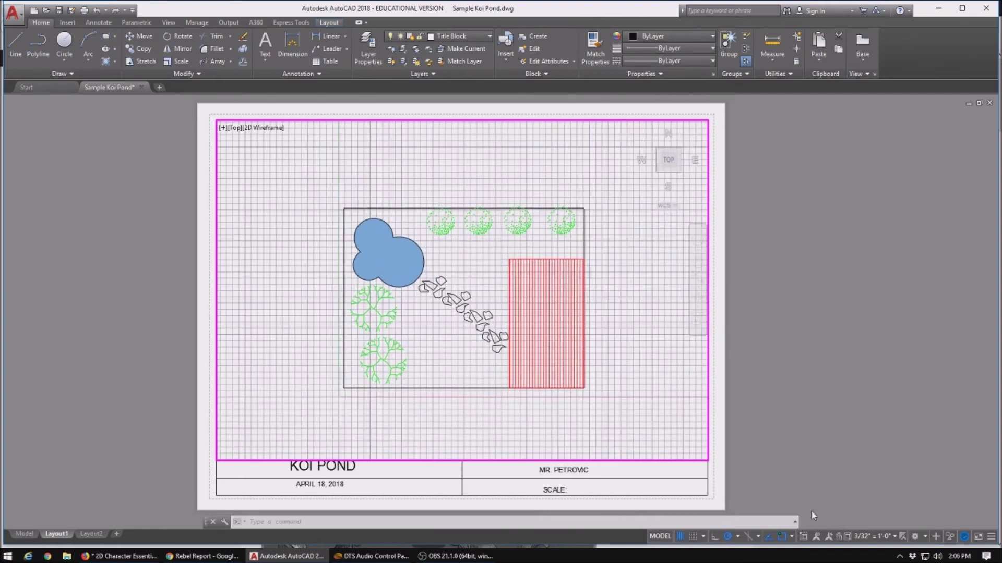
{"action": "left_click", "coordinate": [893, 538]}
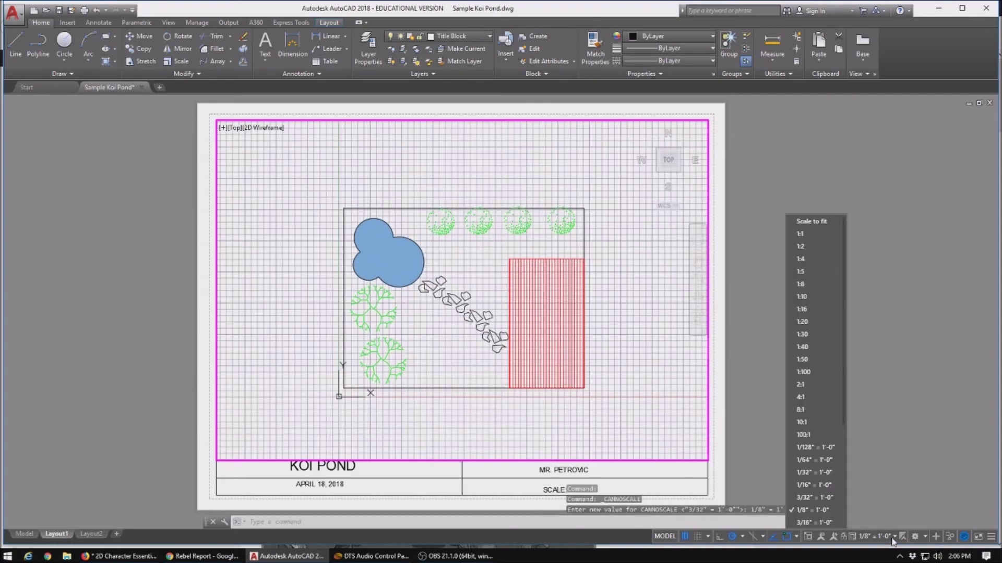
{"action": "left_click", "coordinate": [810, 522]}
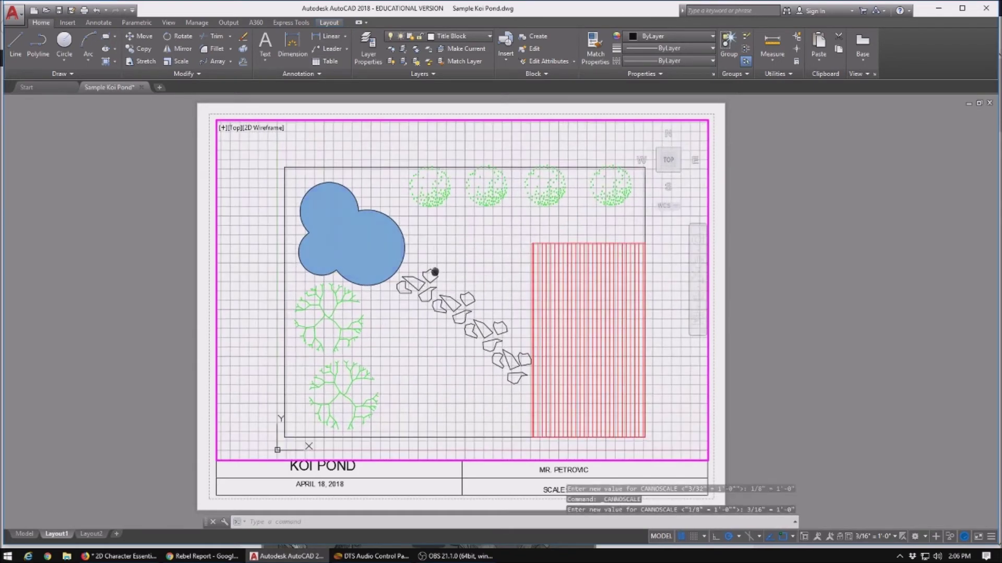
Shift the plan up in the viewport, reapply 3/16" = 1'-0" and lock the viewport
{"action": "middle_click_drag", "start_coordinate": [431, 273], "coordinate": [433, 257]}
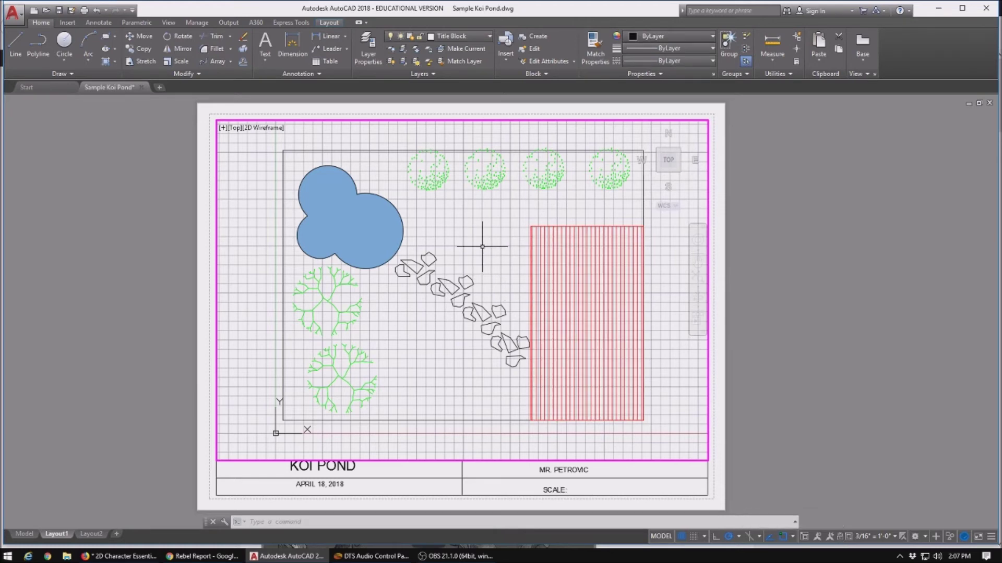
{"action": "scroll", "coordinate": [482, 246], "scroll_direction": "up", "scroll_amount": 4}
{"action": "scroll", "coordinate": [482, 247], "scroll_direction": "down", "scroll_amount": 4}
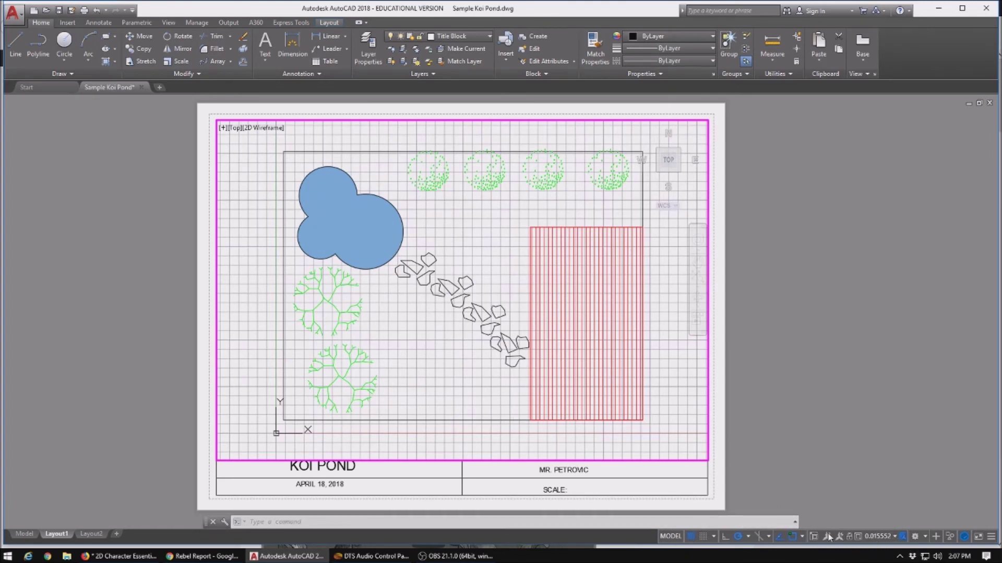
{"action": "left_click", "coordinate": [882, 536]}
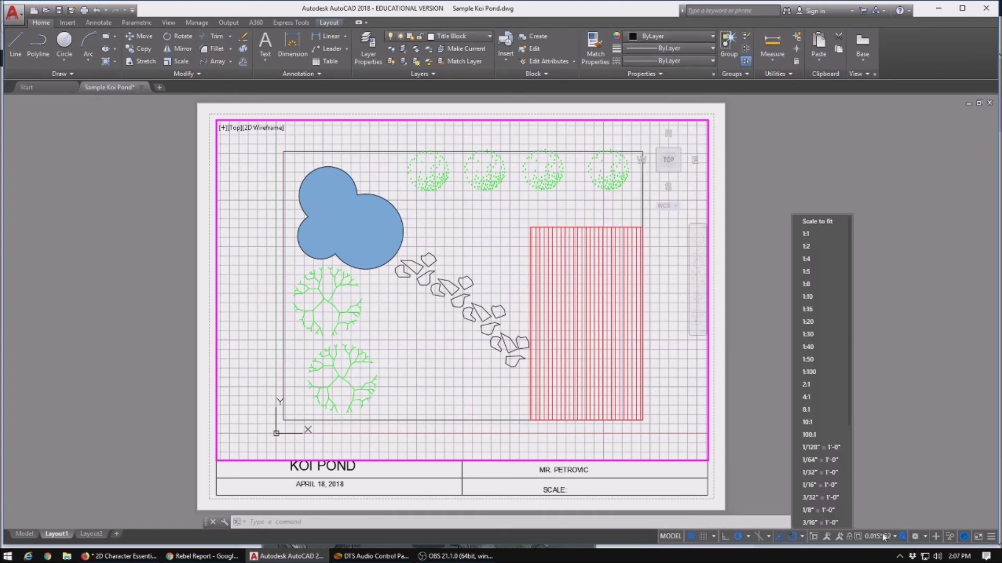
{"action": "left_click", "coordinate": [827, 523]}
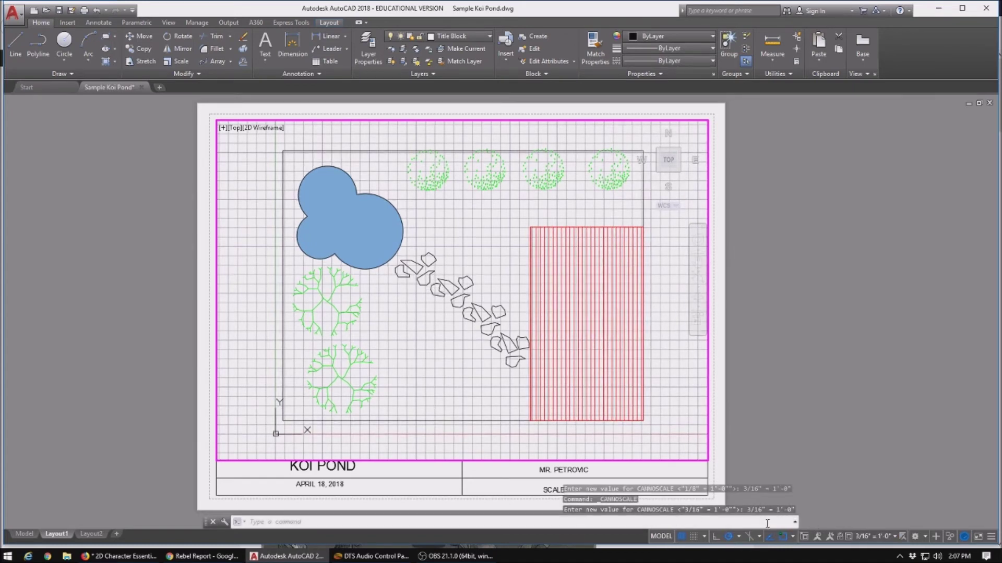
{"action": "left_click", "coordinate": [840, 537]}
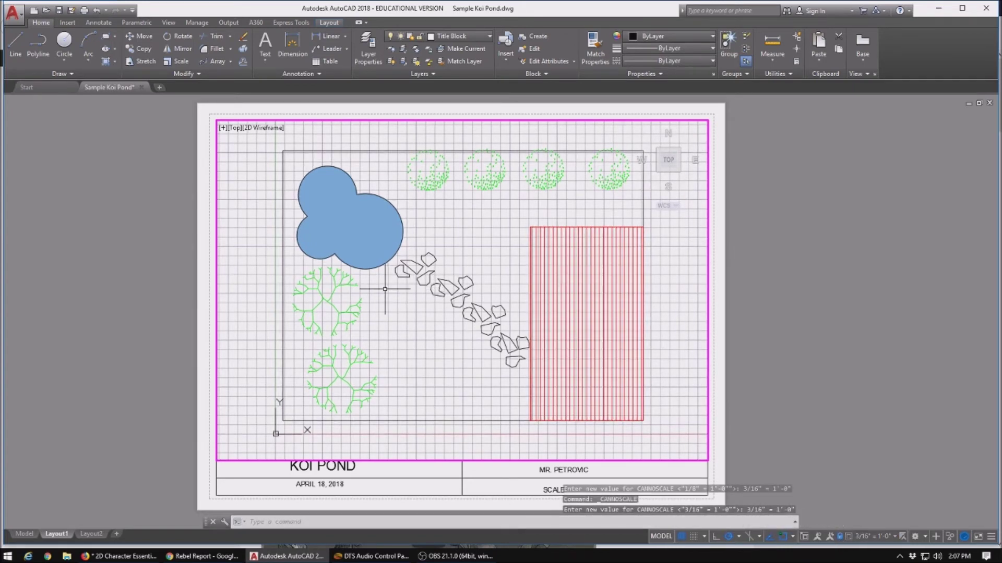
Zoom the layout to show the full sheet with the locked koi pond viewport
{"action": "scroll", "coordinate": [429, 311], "scroll_direction": "up", "scroll_amount": 1}
{"action": "scroll", "coordinate": [429, 310], "scroll_direction": "up", "scroll_amount": 2}
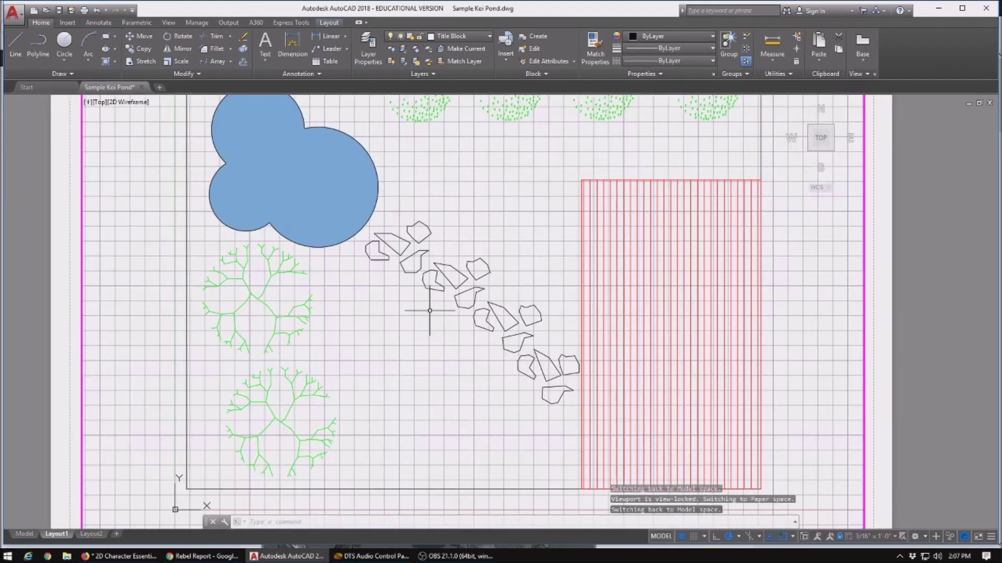
{"action": "scroll", "coordinate": [429, 310], "scroll_direction": "down", "scroll_amount": 4}
{"action": "scroll", "coordinate": [430, 311], "scroll_direction": "up", "scroll_amount": 3}
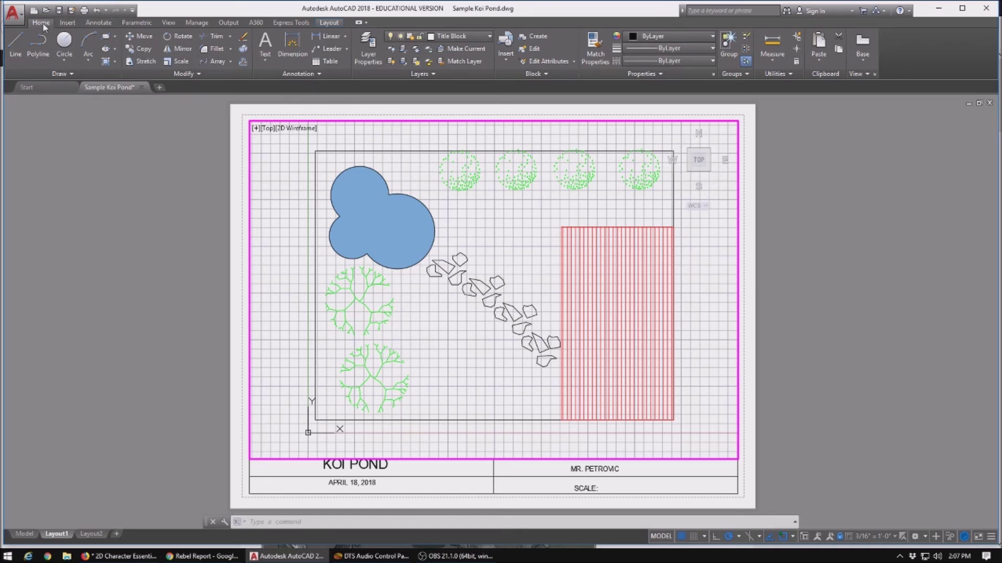
{"action": "left_click", "coordinate": [99, 23]}
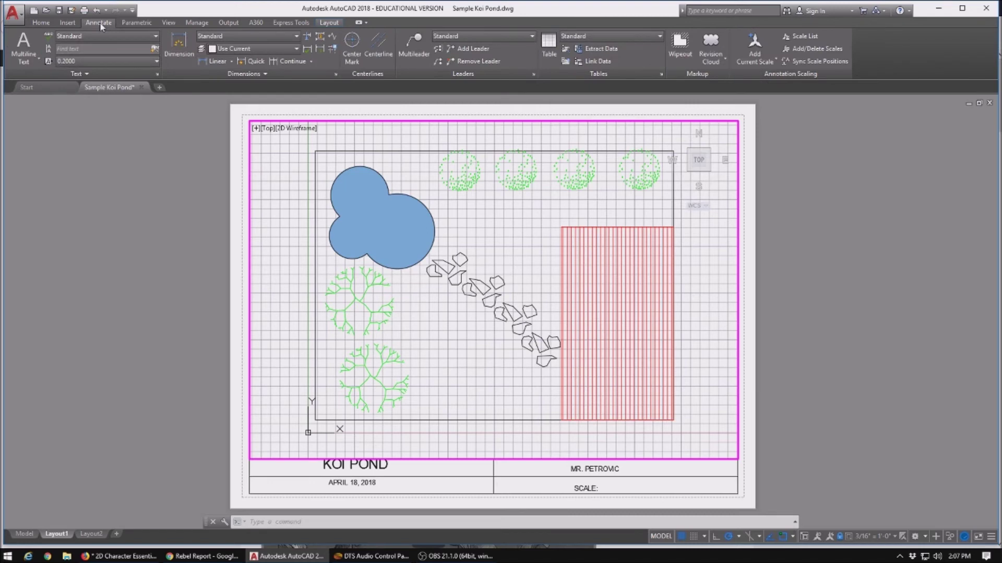
Open the Dimension Style Manager and begin a new style based on Standard
{"action": "left_click", "coordinate": [336, 76]}
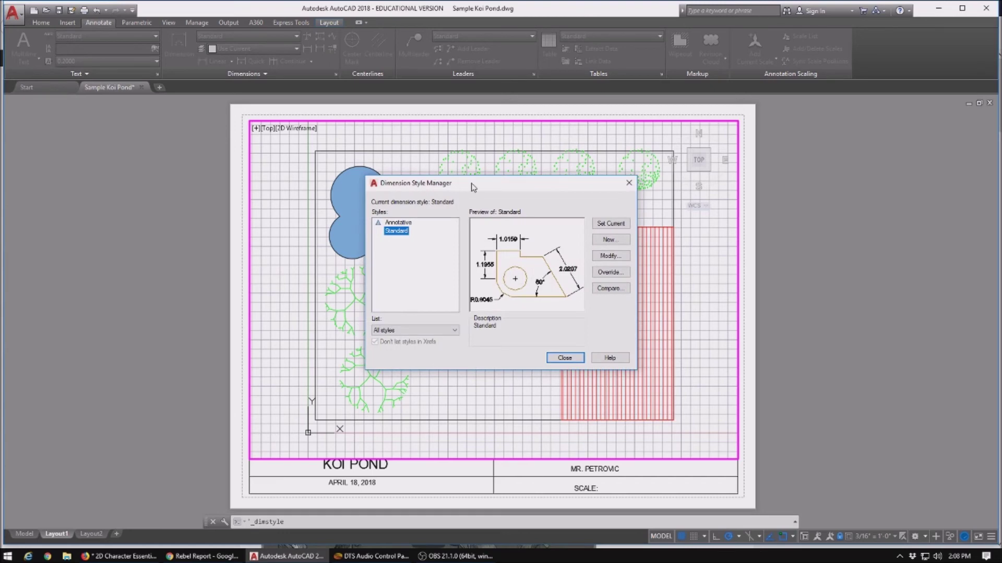
{"action": "left_click", "coordinate": [616, 242]}
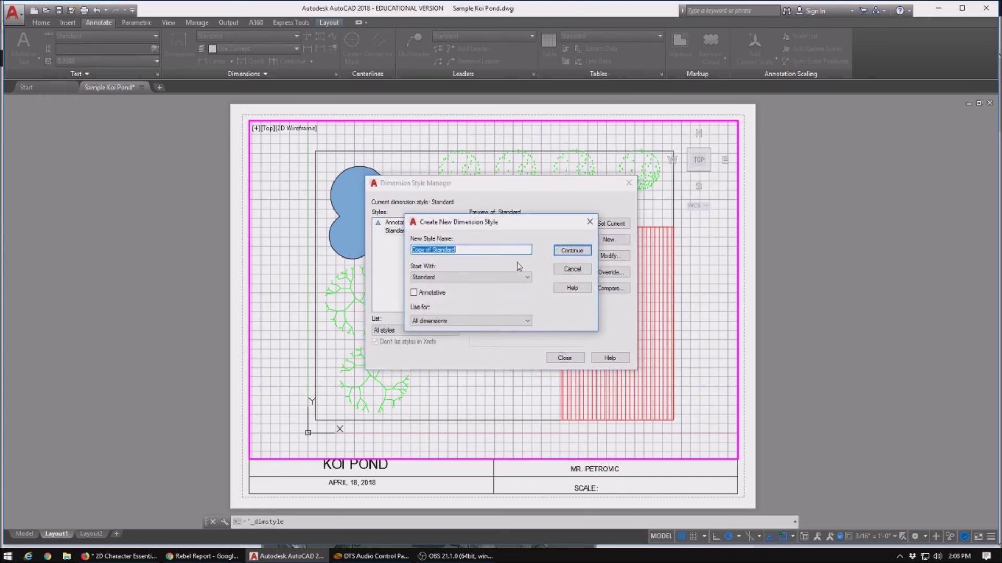
Name the new annotative style myStyle, based on Standard, and continue to its settings
{"action": "type", "text": "M"}
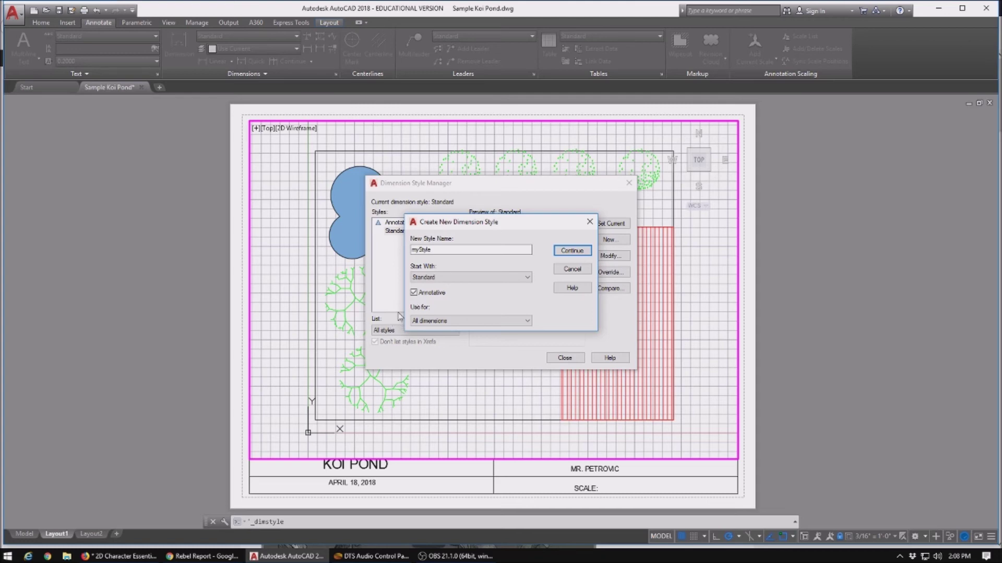
{"action": "left_click", "coordinate": [579, 253]}
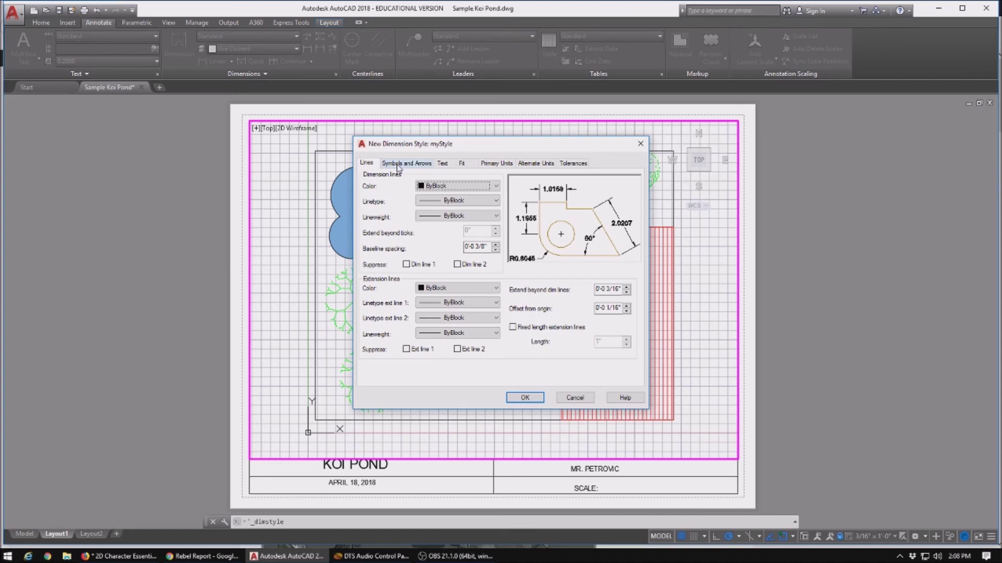
Give myStyle Architectural tick arrowheads and a 1/8" text height
{"action": "left_click", "coordinate": [398, 165]}
{"action": "left_click", "coordinate": [488, 196]}
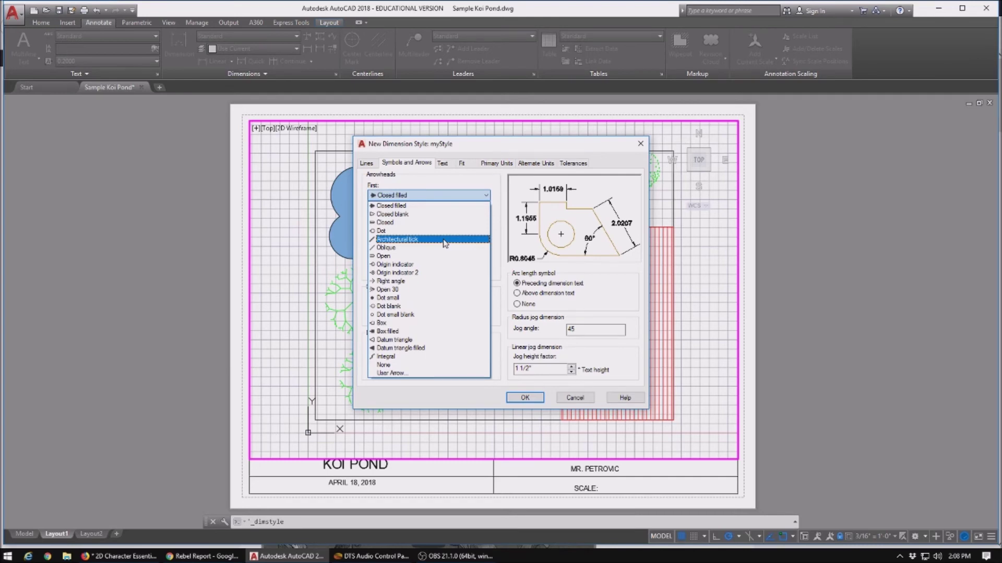
{"action": "left_click", "coordinate": [409, 241]}
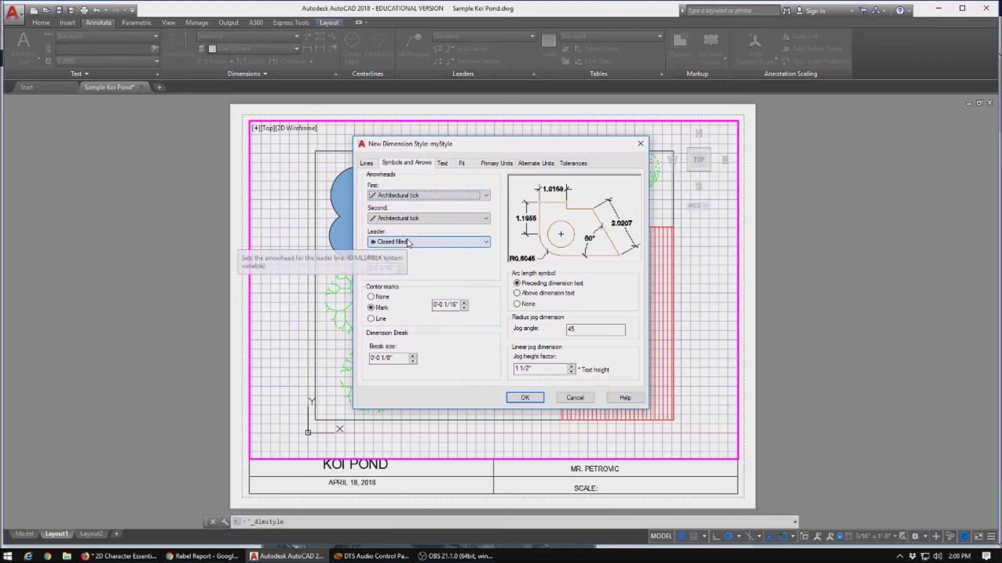
{"action": "left_click", "coordinate": [443, 164]}
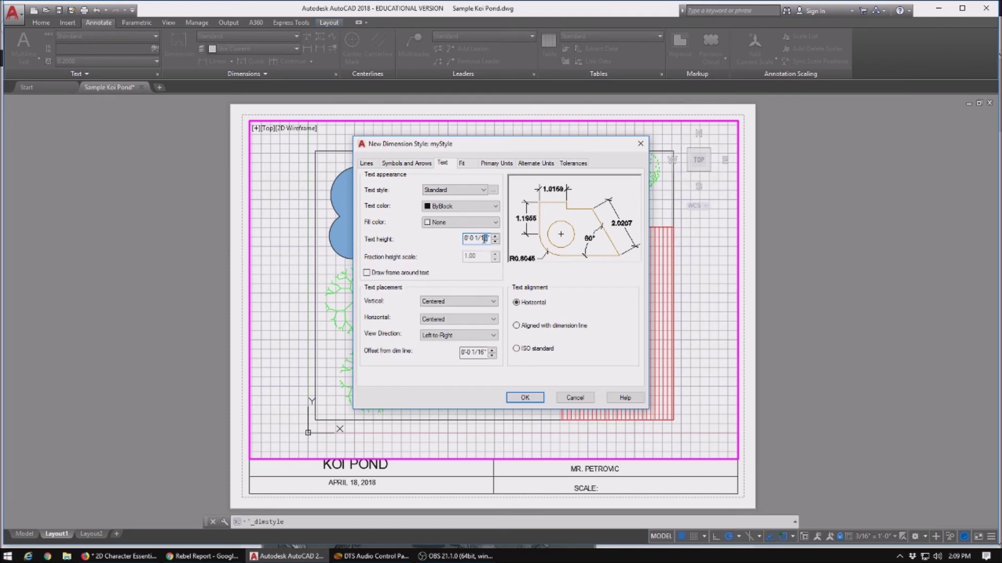
{"action": "type", "text": "8"}
Set myStyle's units to Architectural at 0'-0 1/4" precision and save the style
{"action": "left_click", "coordinate": [496, 163]}
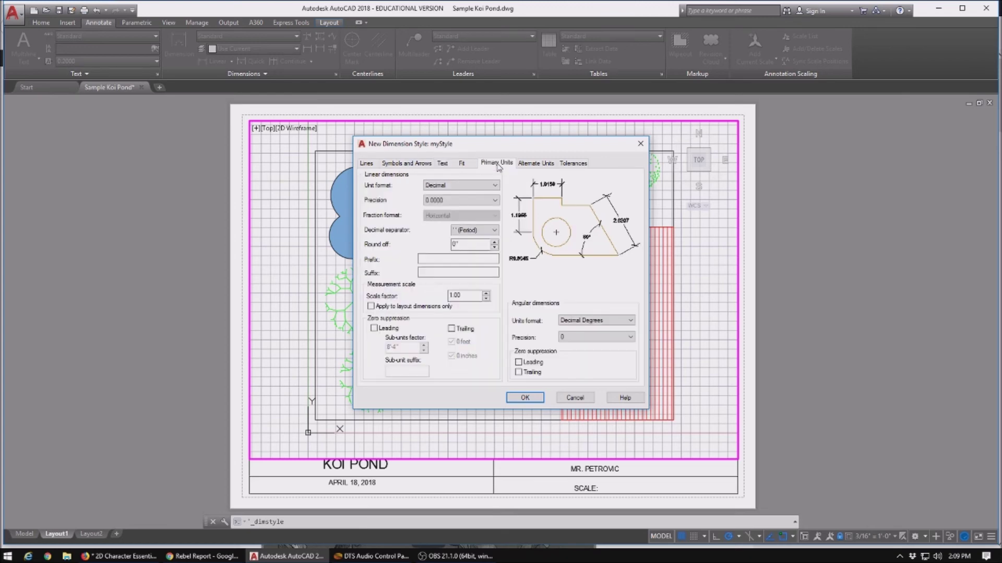
{"action": "left_click", "coordinate": [477, 186]}
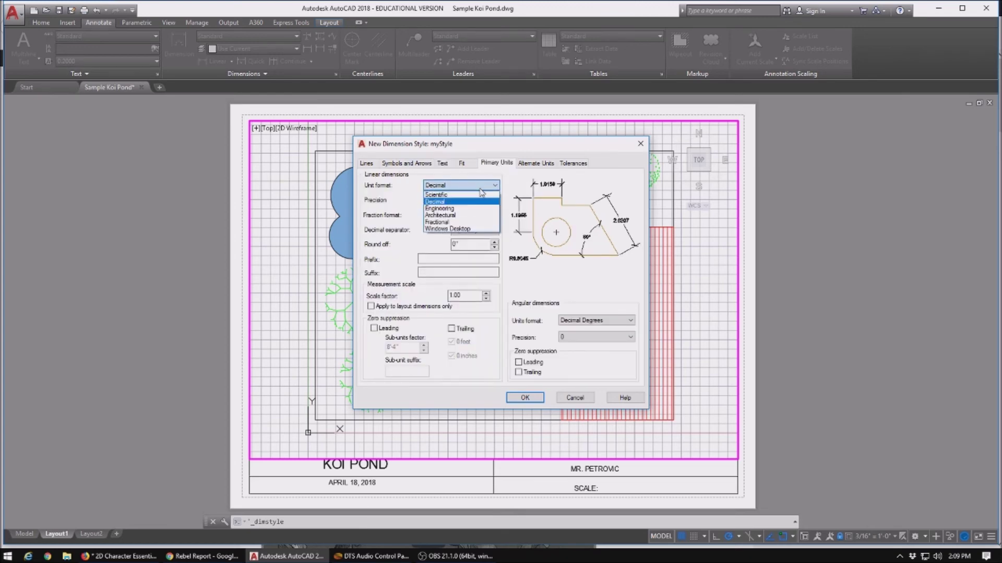
{"action": "left_click", "coordinate": [477, 215]}
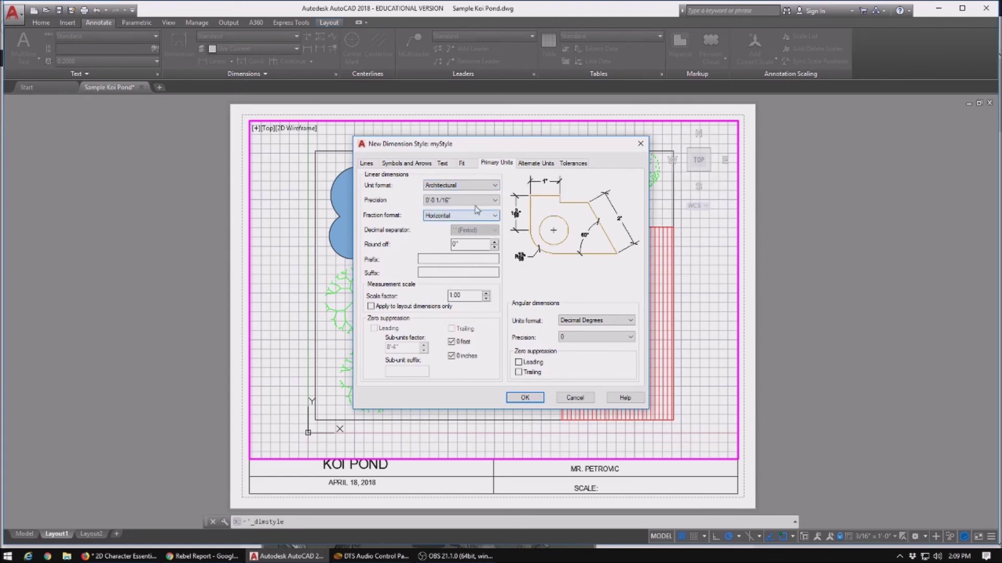
{"action": "left_click", "coordinate": [480, 201]}
{"action": "left_click", "coordinate": [459, 223]}
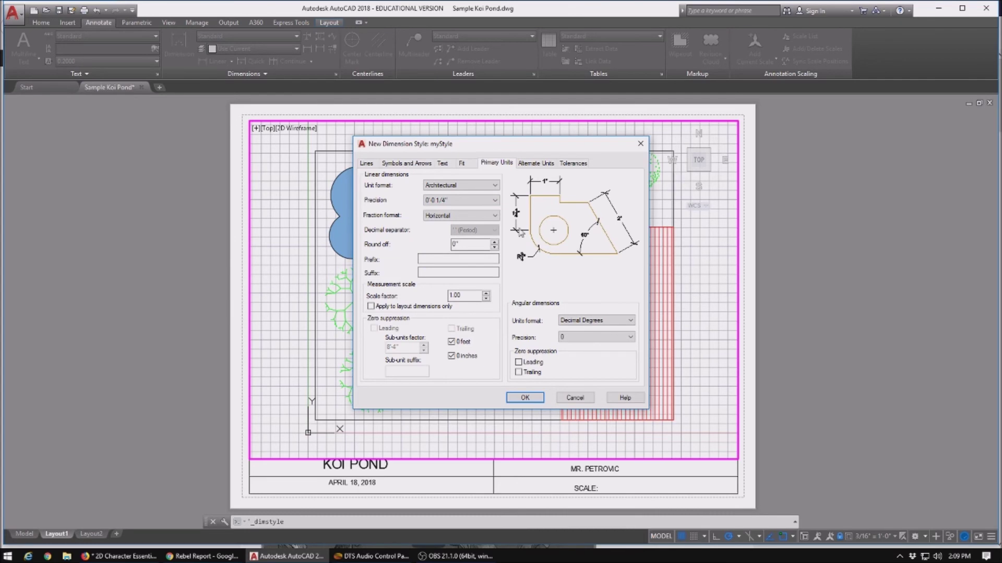
{"action": "left_click", "coordinate": [524, 398]}
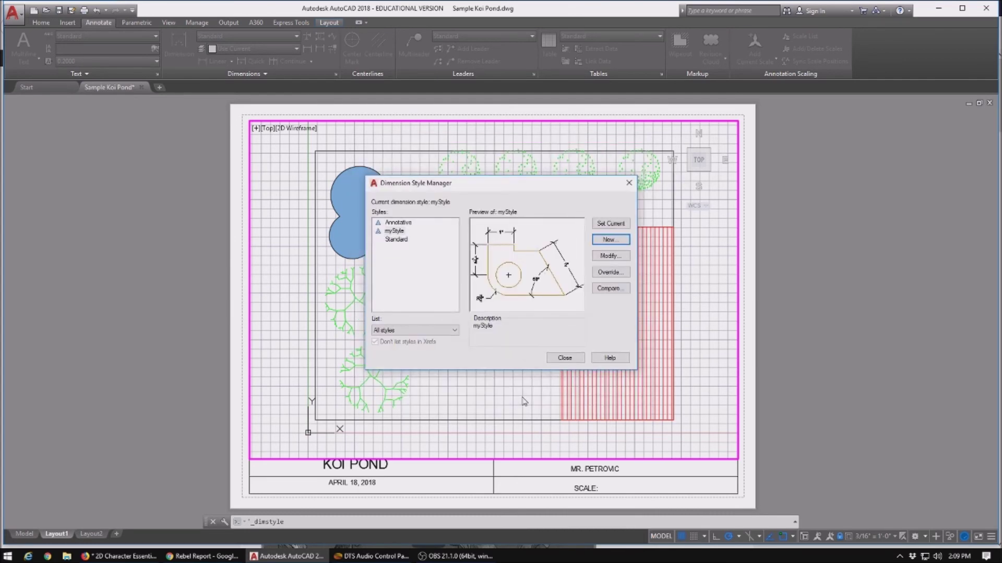
Make myStyle the current dimension style and close the manager
{"action": "left_click", "coordinate": [390, 231]}
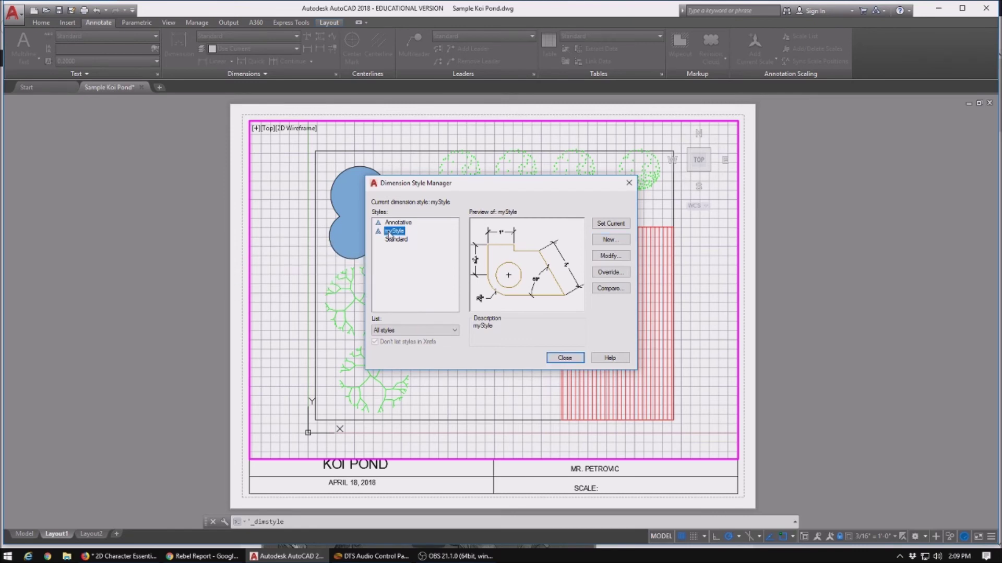
{"action": "left_click", "coordinate": [614, 225]}
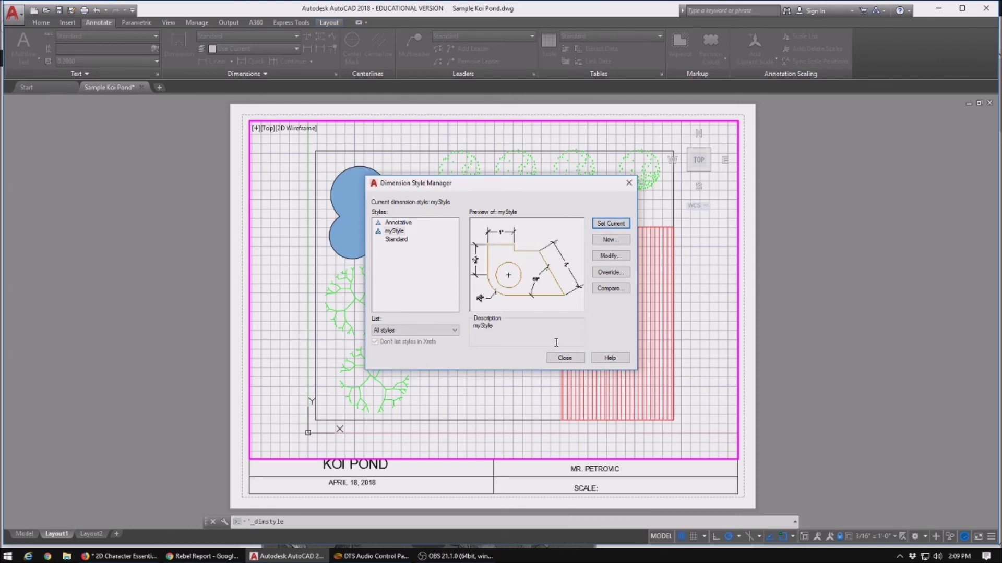
{"action": "left_click", "coordinate": [565, 358]}
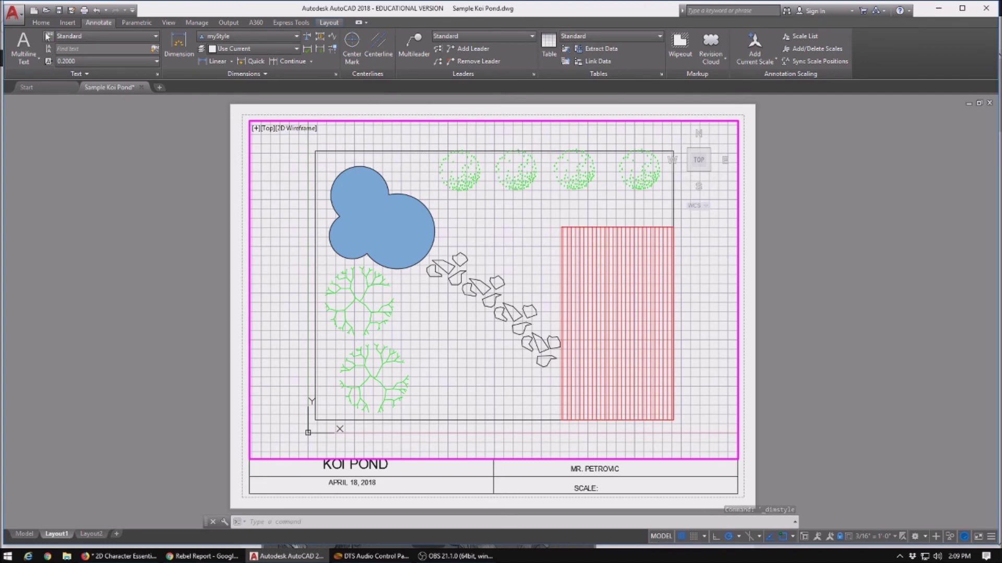
Switch the current layer to Dimensions
{"action": "left_click", "coordinate": [42, 23]}
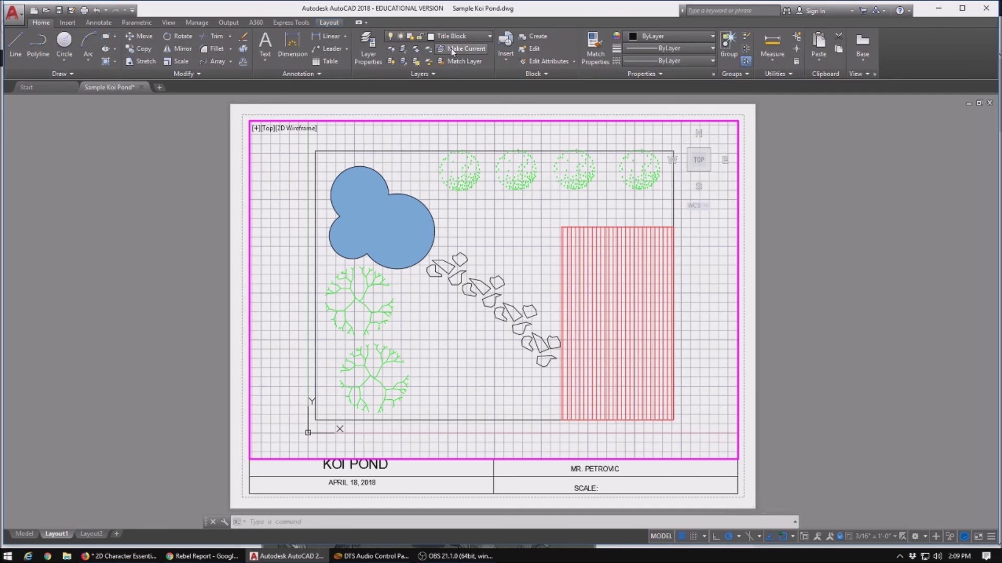
{"action": "left_click", "coordinate": [471, 36]}
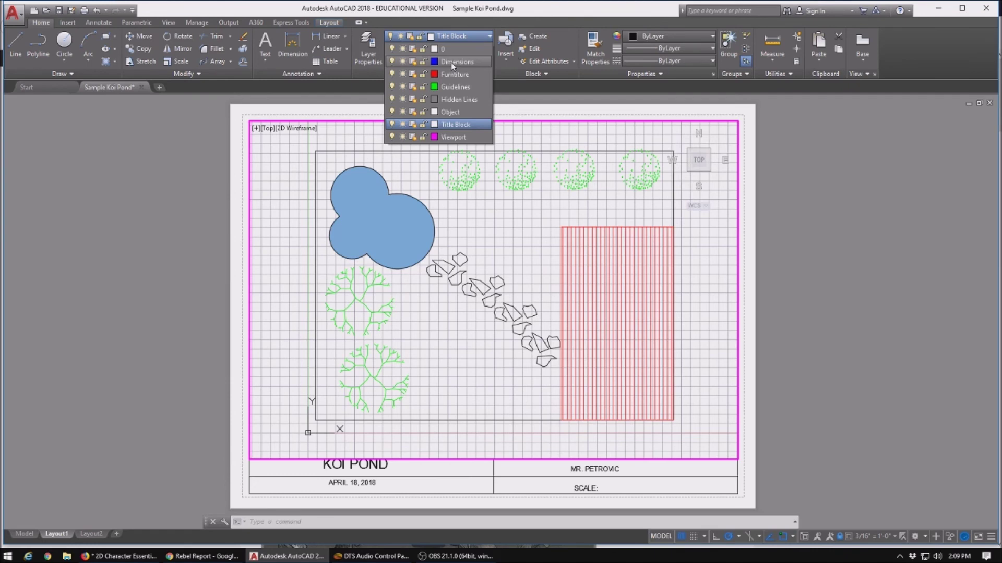
{"action": "left_click", "coordinate": [451, 61]}
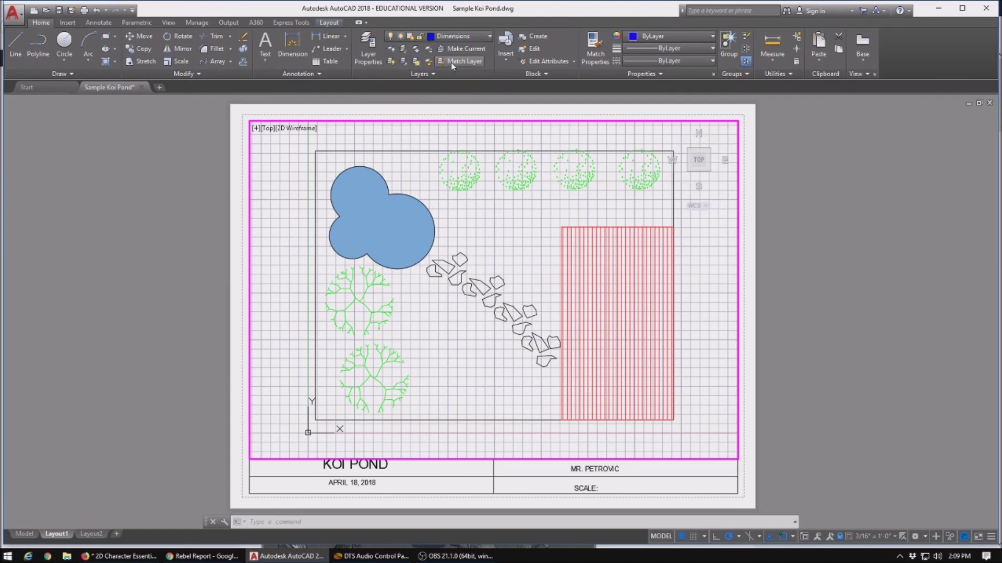
{"action": "left_click", "coordinate": [98, 23]}
{"action": "left_click", "coordinate": [182, 45]}
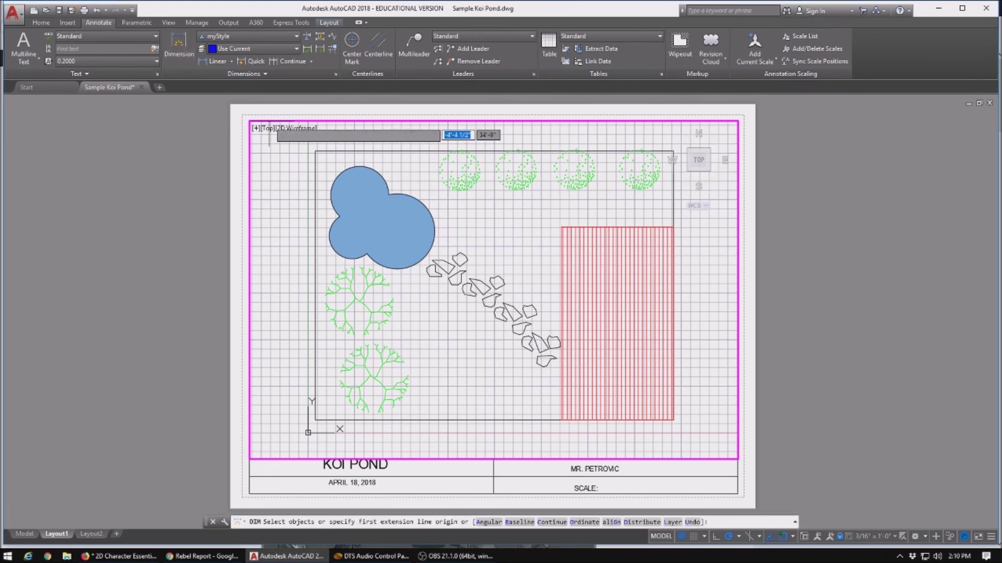
Dimension the layout's outer edges: 40' across the top and 30' down the left
{"action": "left_click", "coordinate": [315, 151]}
{"action": "left_click", "coordinate": [673, 151]}
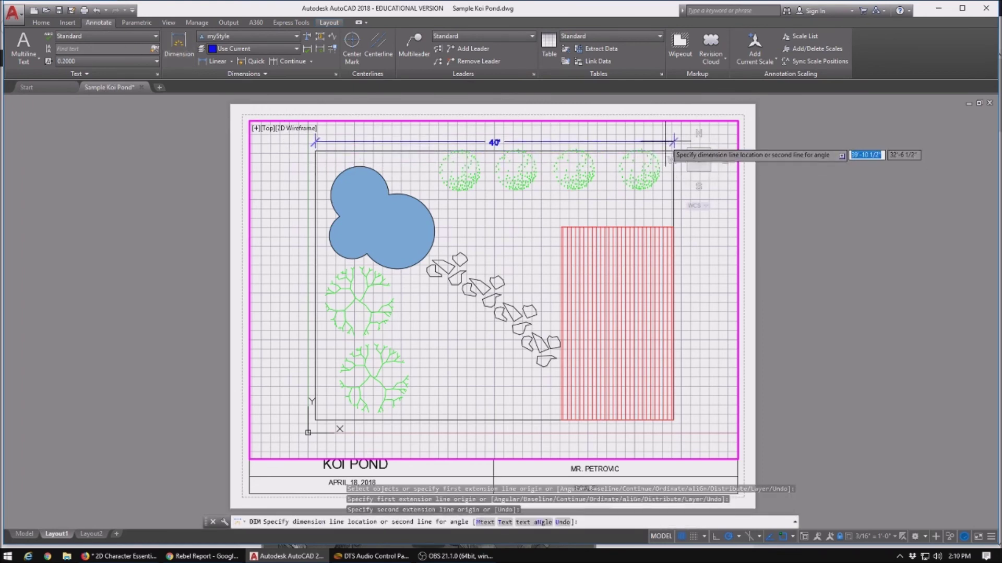
{"action": "left_click", "coordinate": [673, 130]}
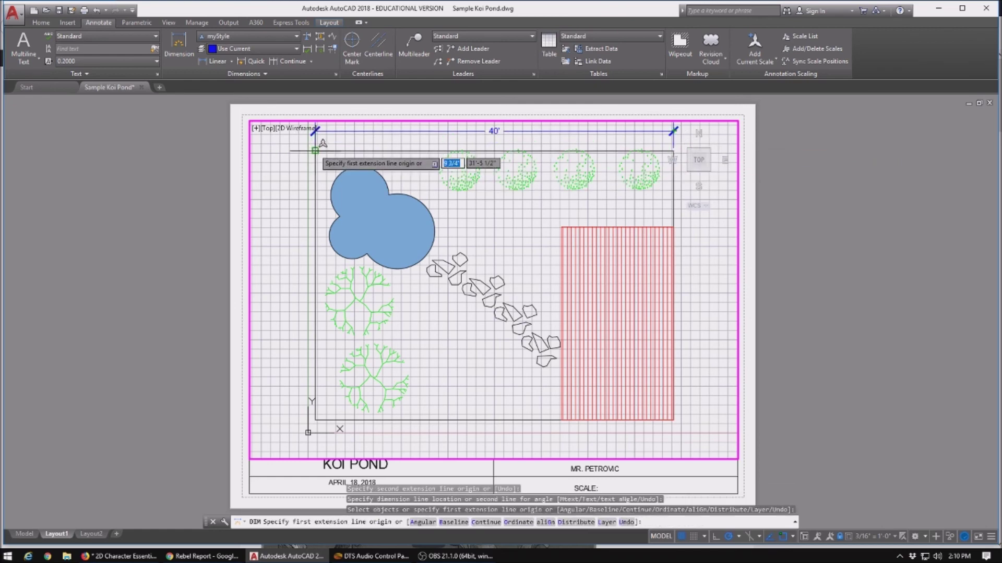
{"action": "left_click", "coordinate": [314, 151]}
{"action": "left_click", "coordinate": [315, 419]}
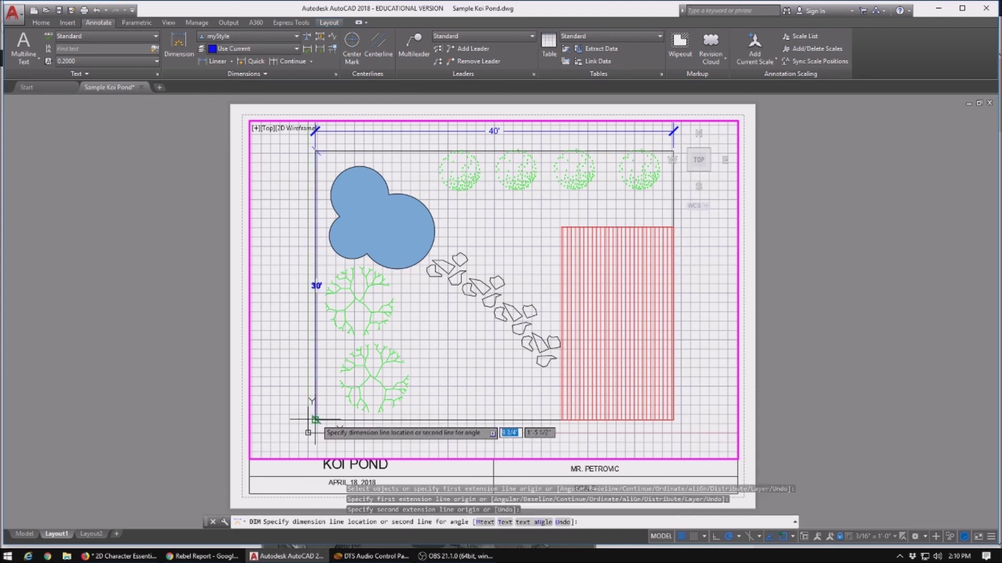
{"action": "left_click", "coordinate": [282, 412]}
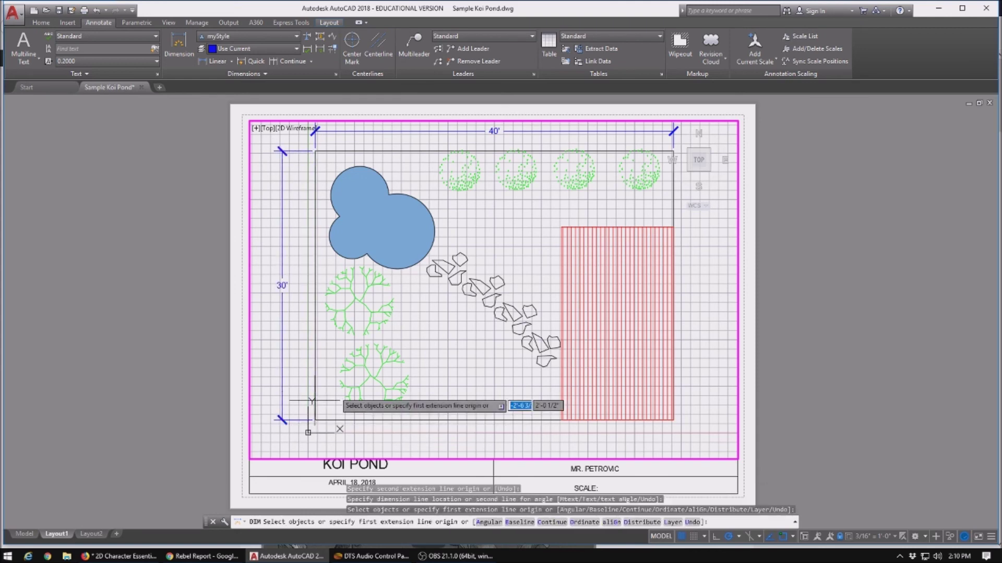
Dimension the red deck: 12'-6" across its top and 21'-6 1/2" down its left side
{"action": "left_click", "coordinate": [561, 227]}
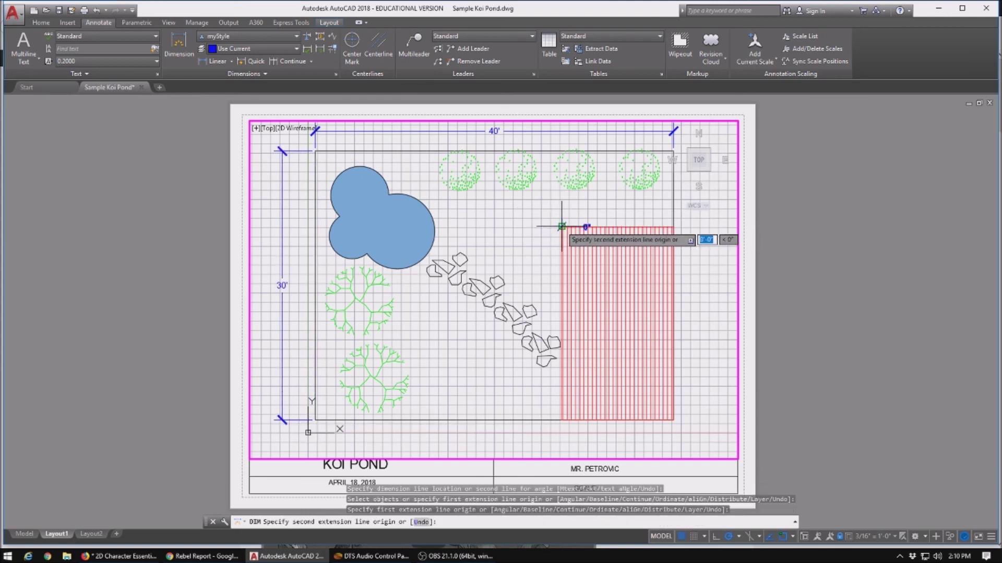
{"action": "left_click", "coordinate": [673, 227]}
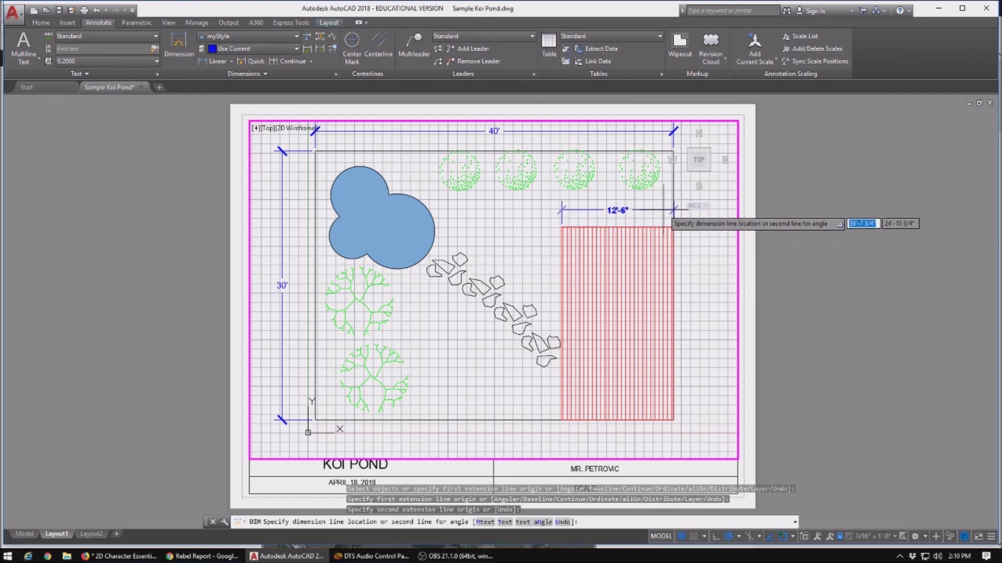
{"action": "left_click", "coordinate": [664, 210]}
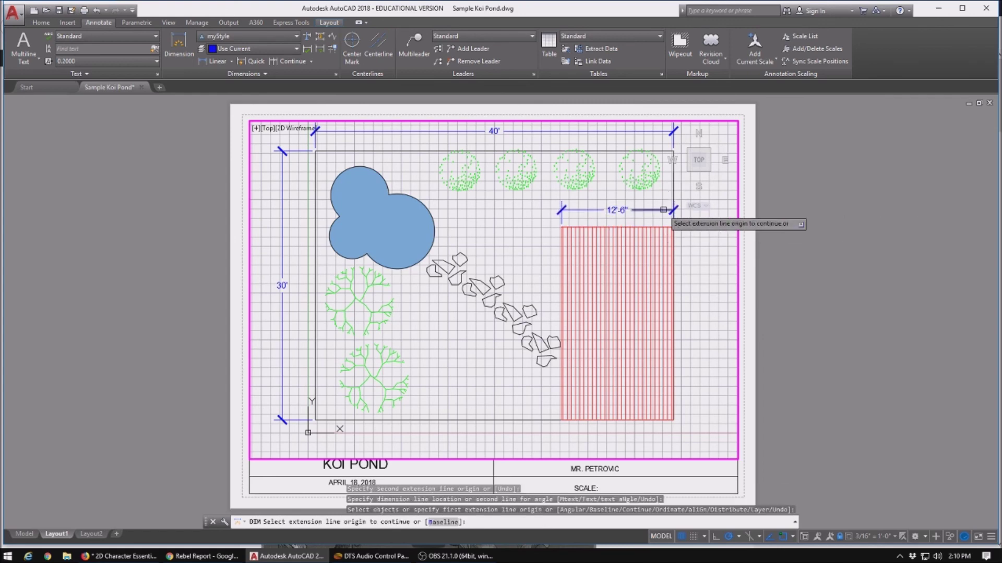
{"action": "left_click", "coordinate": [179, 44]}
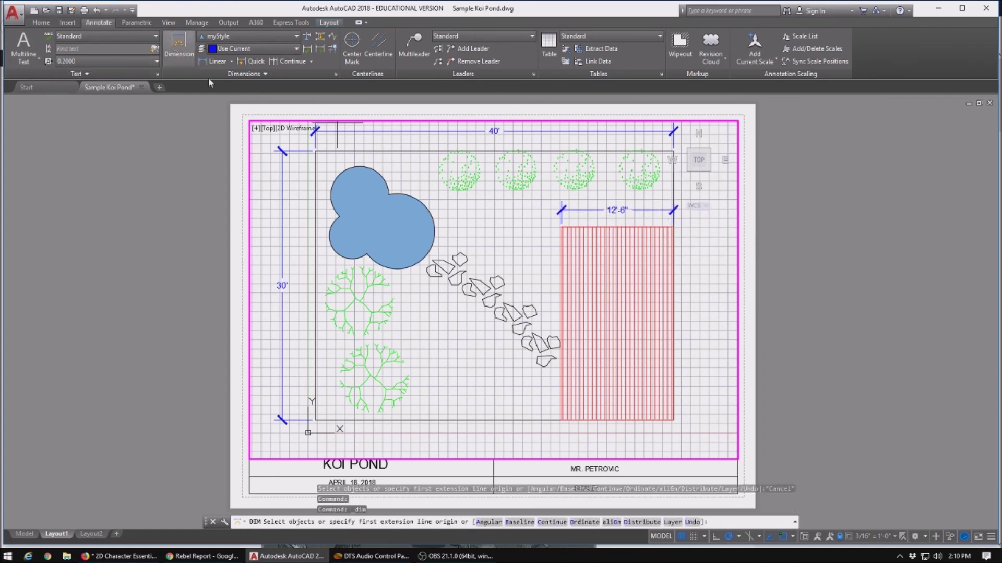
{"action": "left_click", "coordinate": [561, 227]}
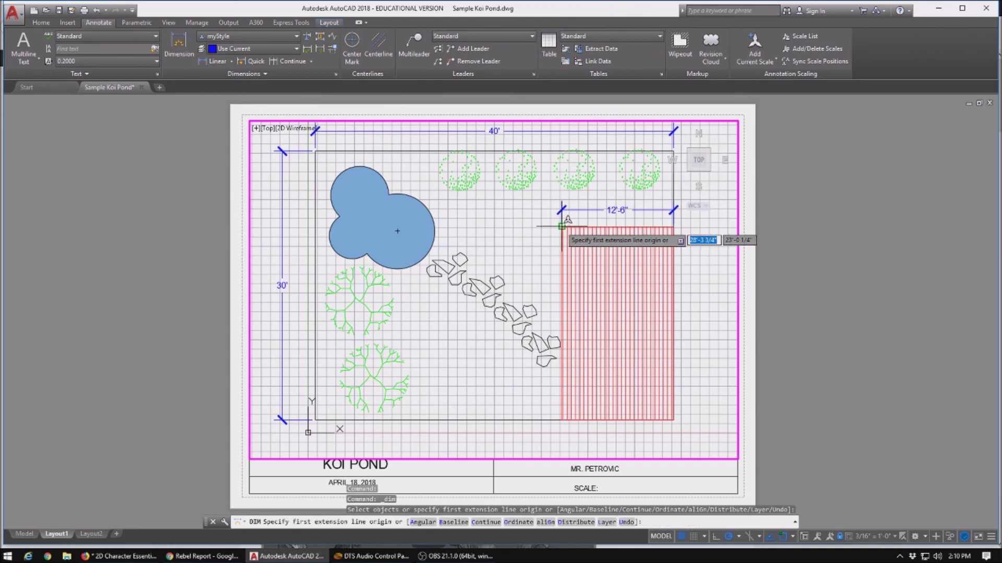
{"action": "left_click", "coordinate": [561, 420]}
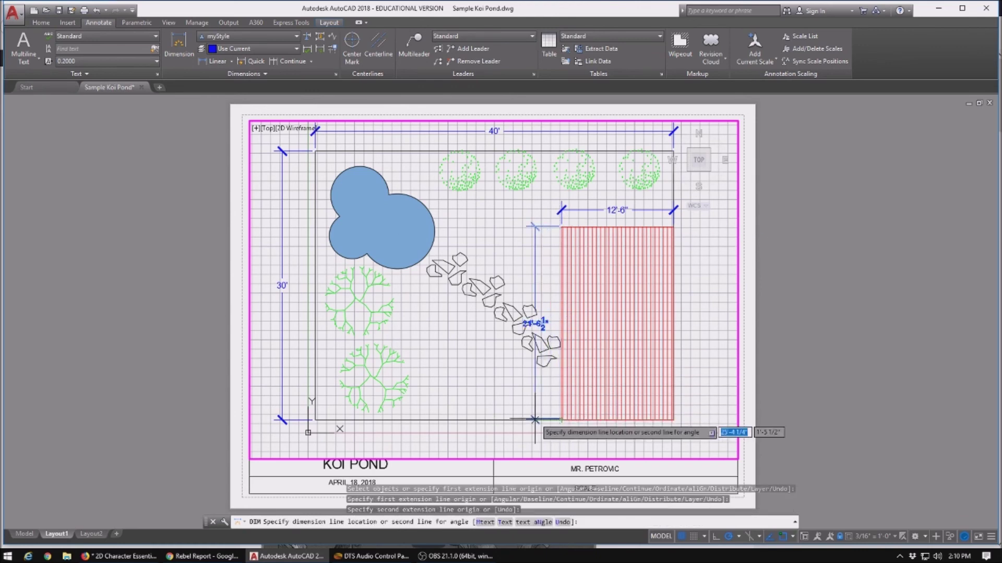
{"action": "left_click", "coordinate": [535, 420]}
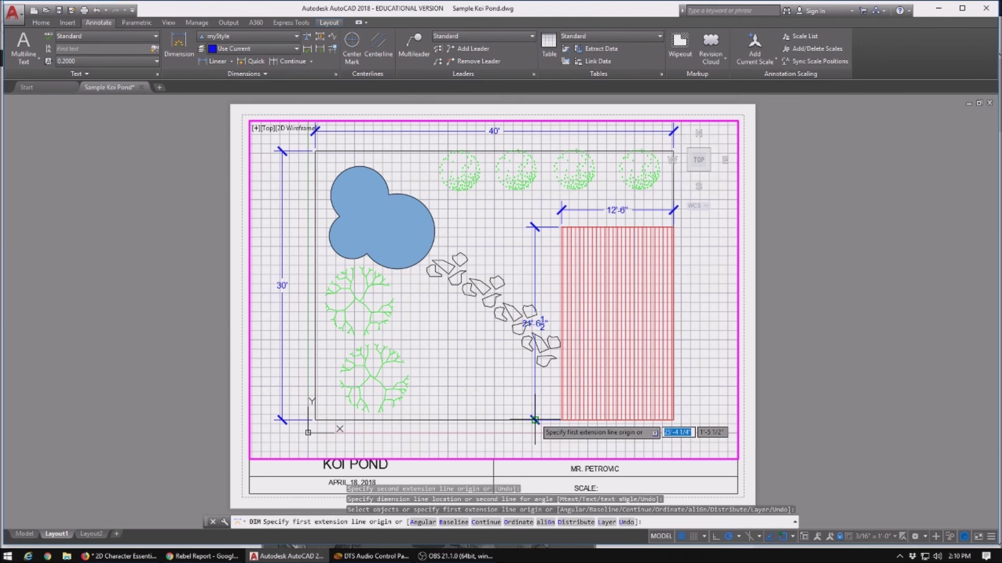
{"action": "left_click", "coordinate": [177, 49]}
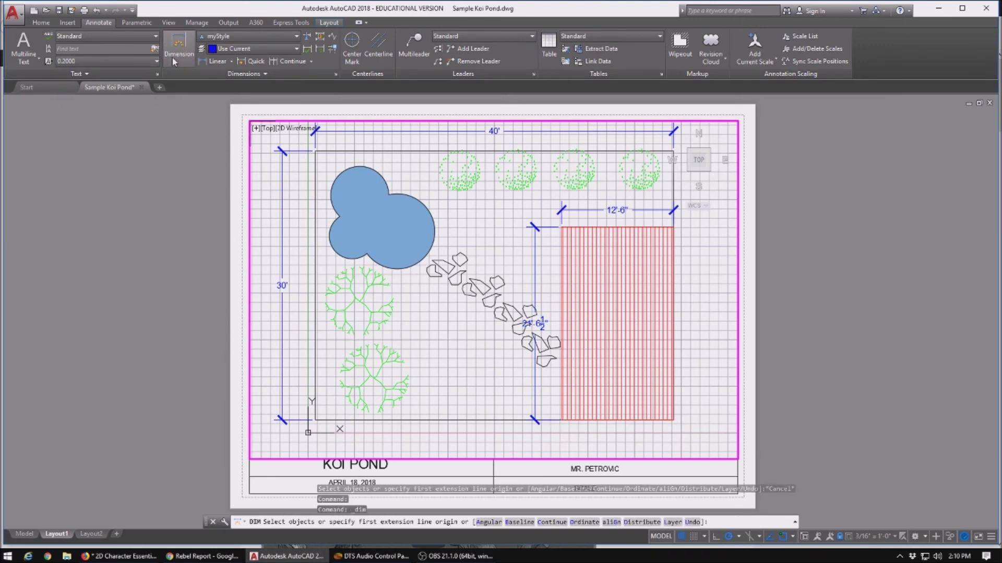
Add an 18'-0 3/4" arc-length dimension along the pond's curved edge
{"action": "left_click", "coordinate": [231, 61]}
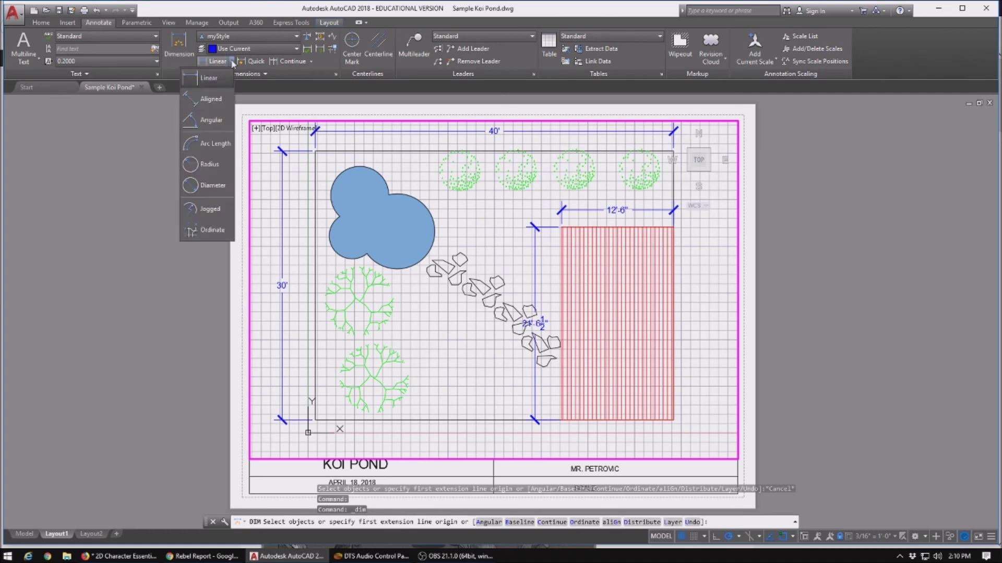
{"action": "left_click", "coordinate": [215, 143]}
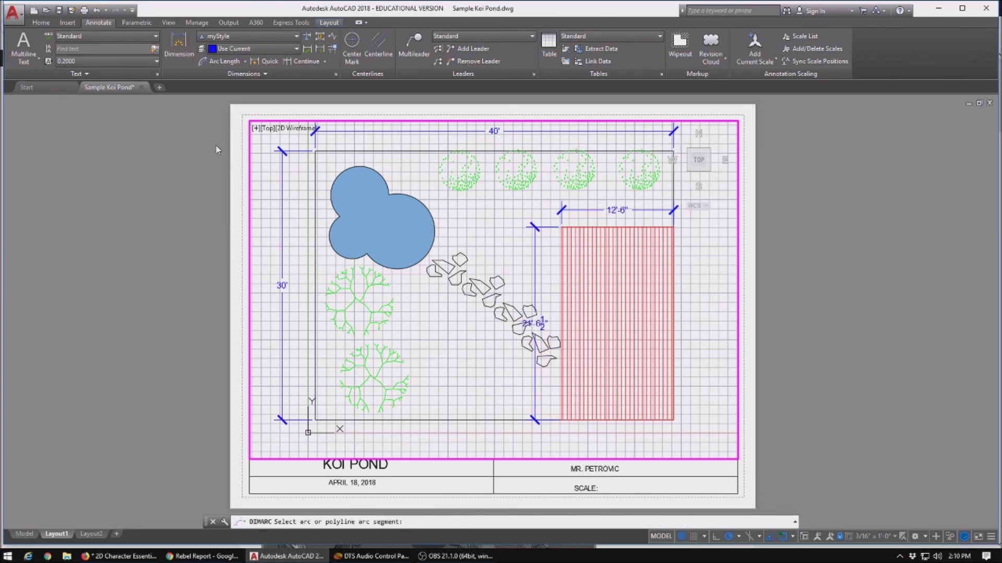
{"action": "left_click", "coordinate": [431, 220]}
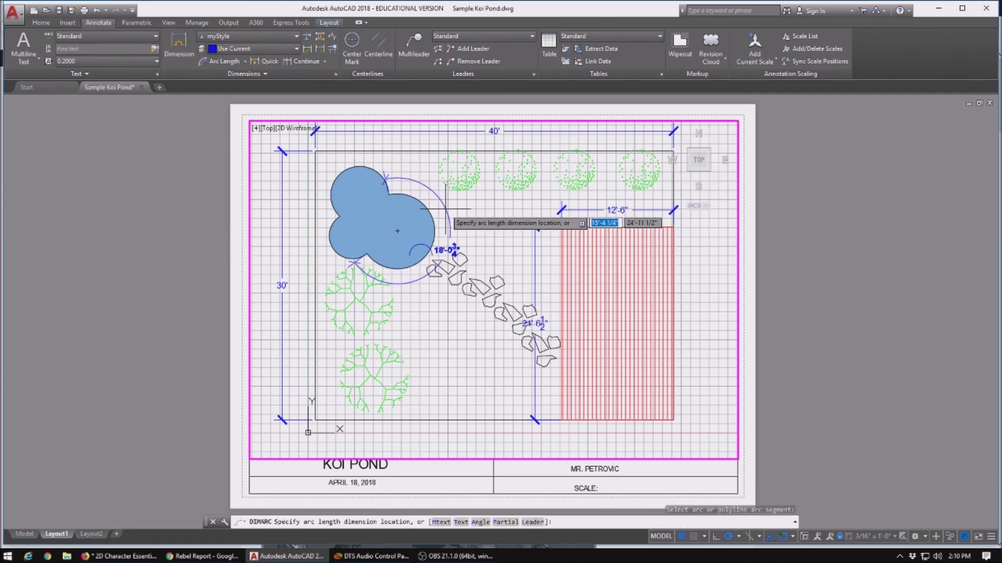
{"action": "left_click", "coordinate": [450, 208]}
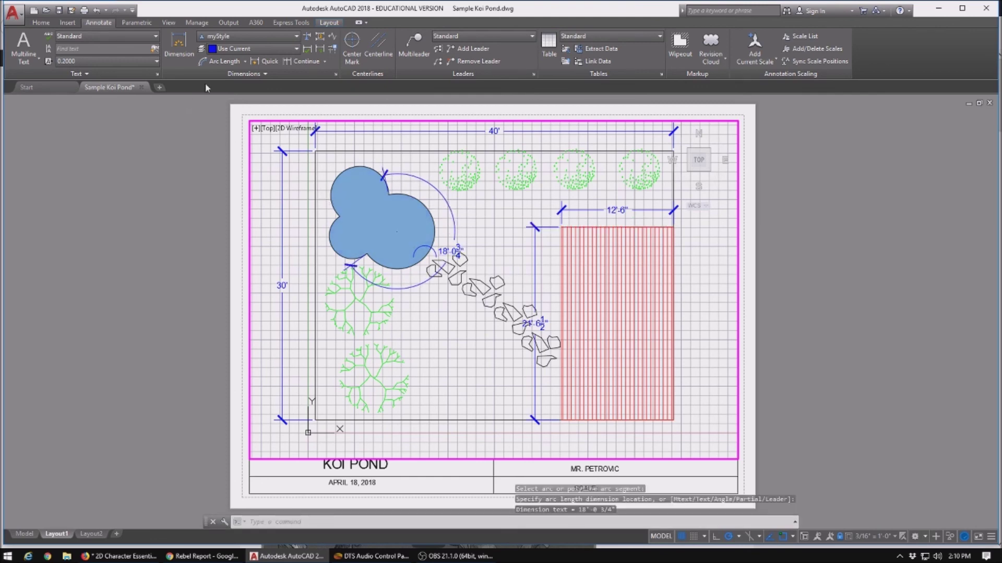
Add an R3'-2 3/4" radius dimension to the pond's upper-left arc
{"action": "left_click", "coordinate": [243, 65]}
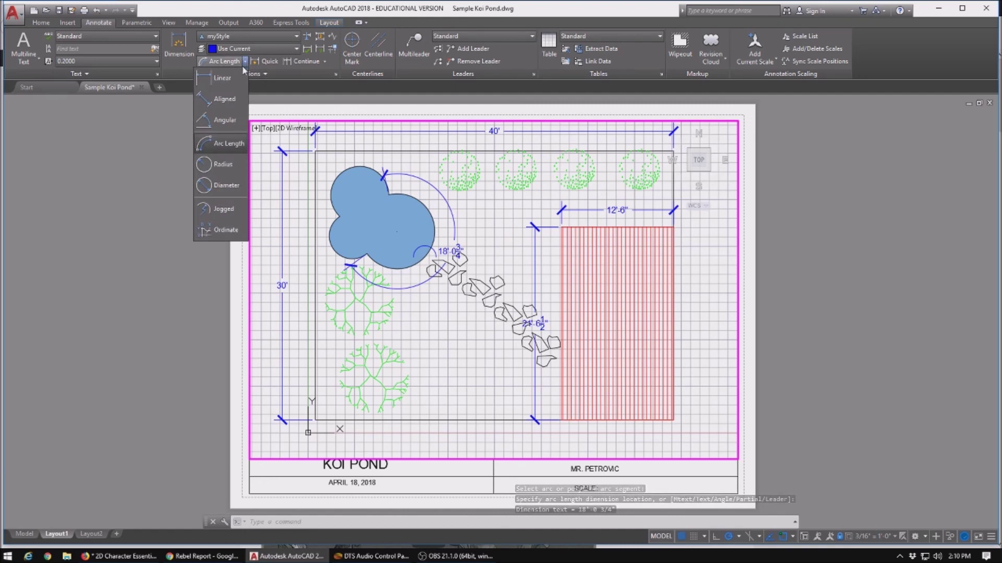
{"action": "left_click", "coordinate": [218, 163]}
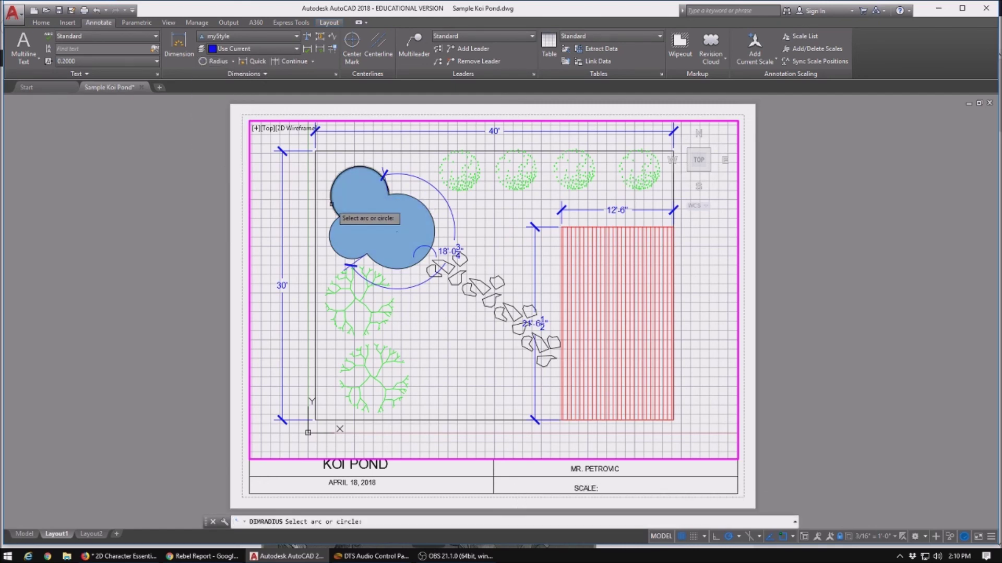
{"action": "left_click", "coordinate": [341, 218]}
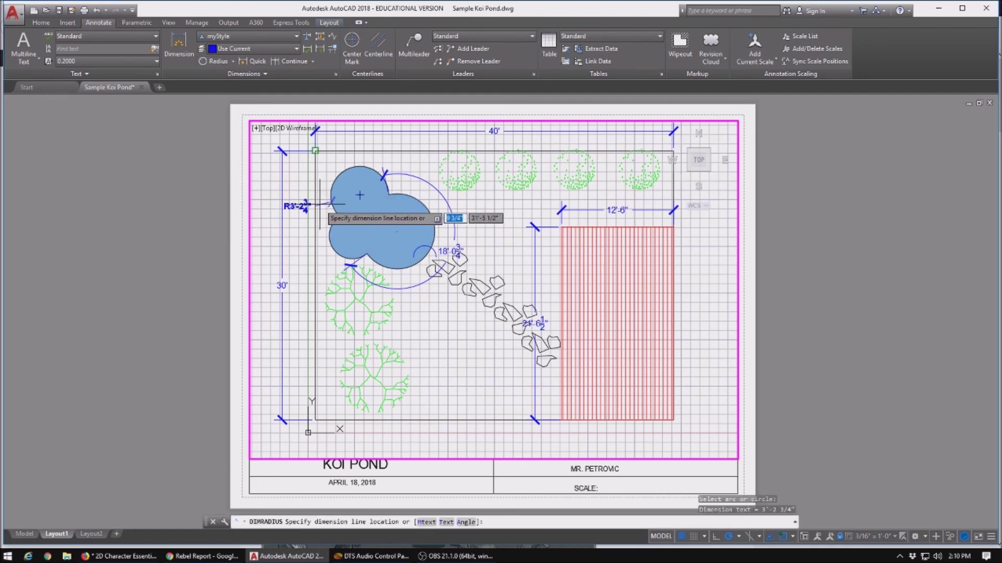
{"action": "left_click", "coordinate": [320, 204]}
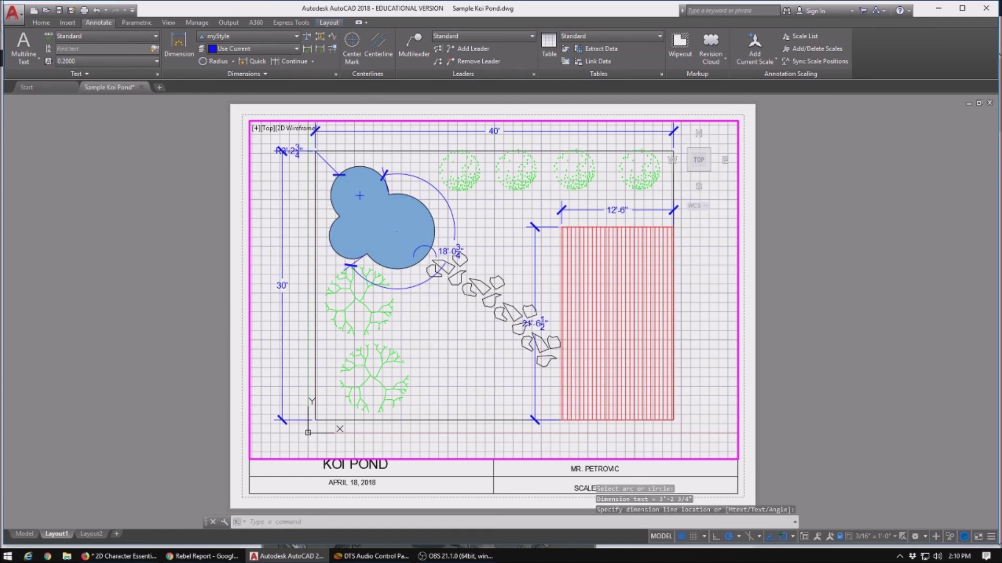
{"action": "scroll", "coordinate": [834, 302], "scroll_direction": "down", "scroll_amount": 2}
{"action": "scroll", "coordinate": [762, 299], "scroll_direction": "up", "scroll_amount": 3}
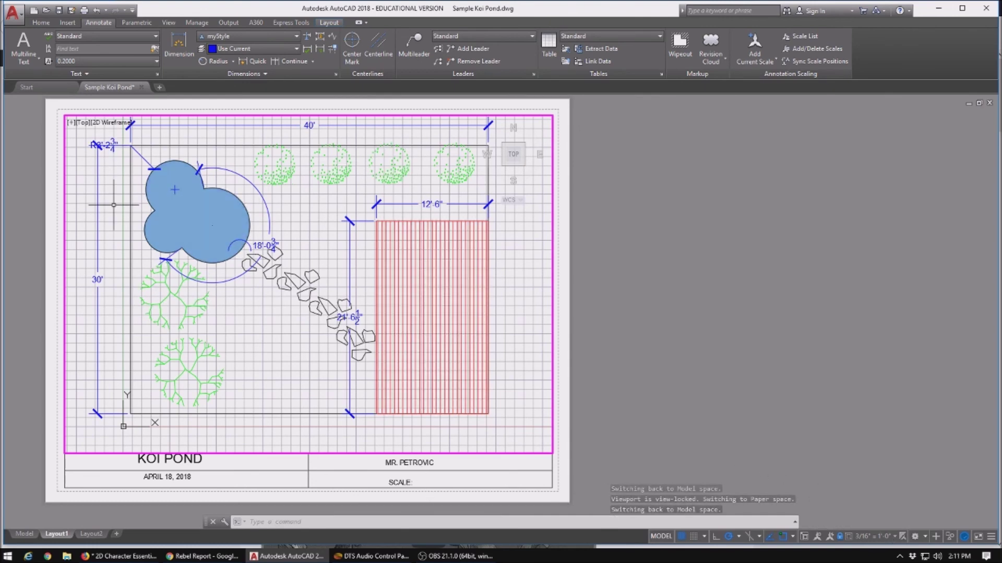
In paper space, change the title block's SCALE text to read 3/16" = 1'-0"
{"action": "left_click", "coordinate": [660, 538]}
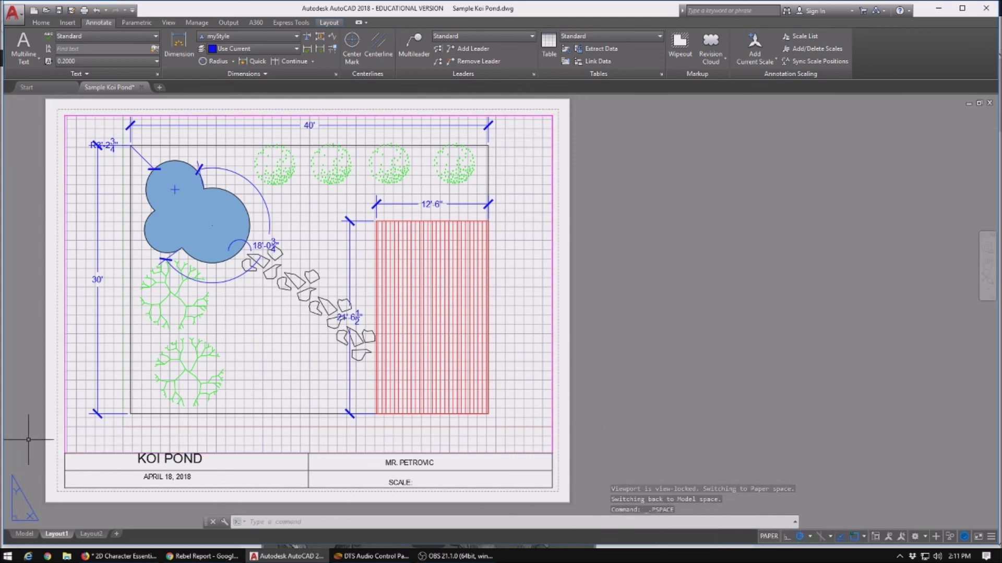
{"action": "double_click", "coordinate": [409, 482]}
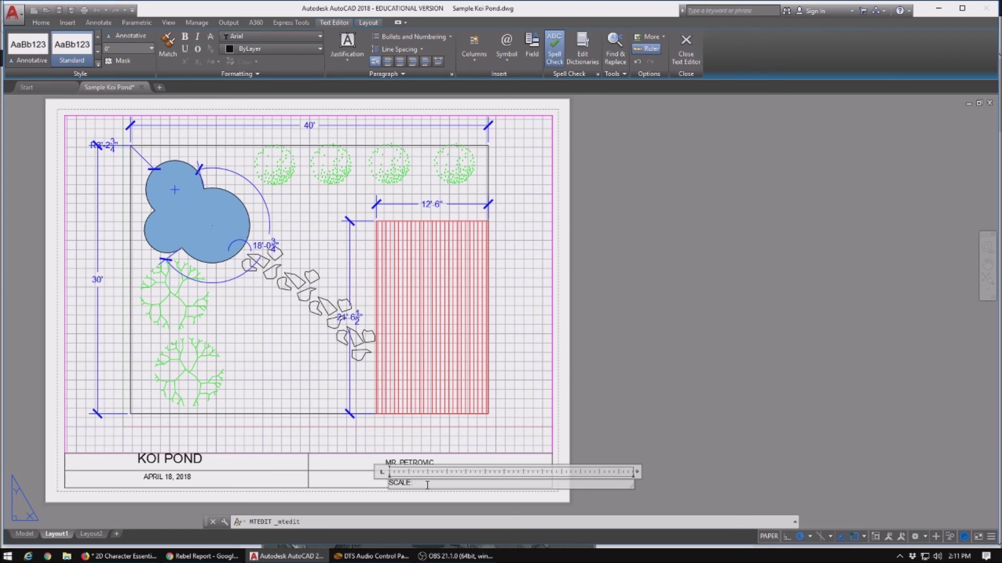
{"action": "type", "text": "3/16"}
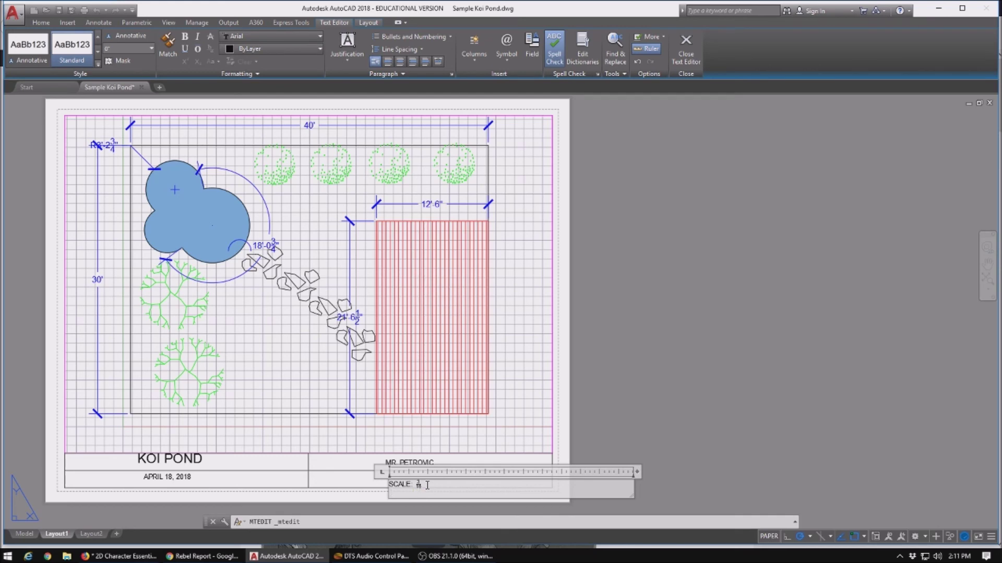
{"action": "type", "text": " = 1' - 0"}
{"action": "key", "text": "Return"}
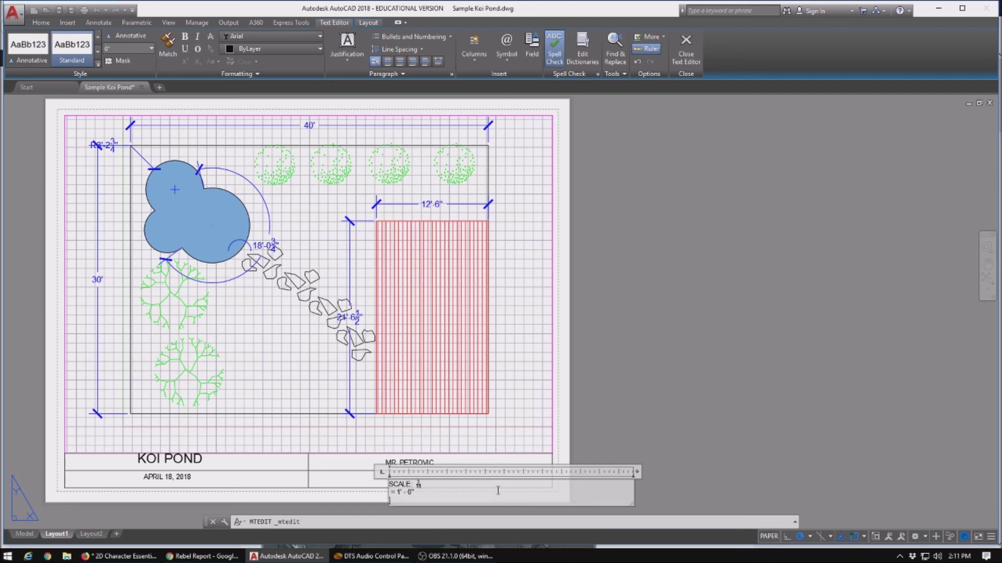
{"action": "left_click", "coordinate": [697, 58]}
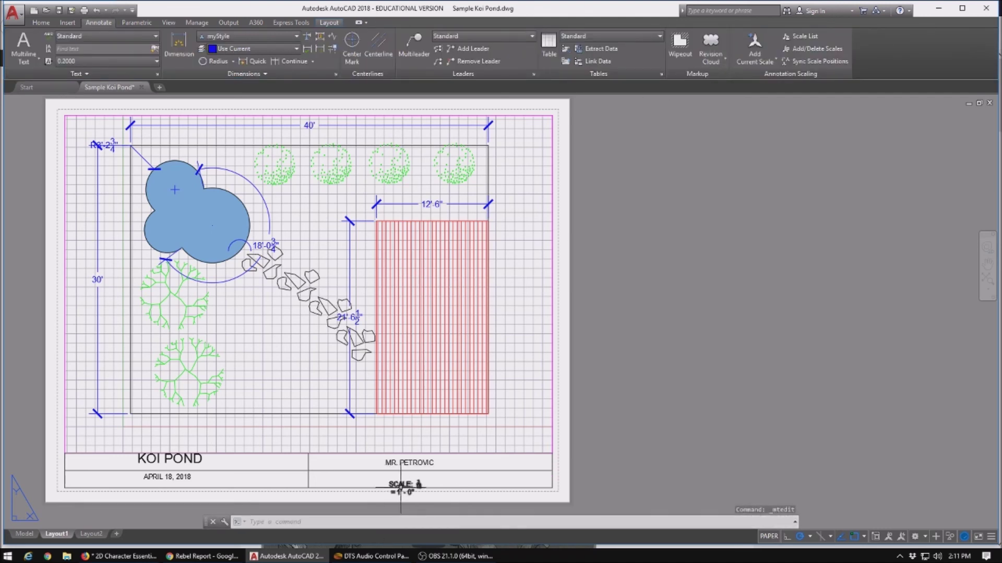
Select the SCALE note and grab its grip to shift it within its cell
{"action": "left_click", "coordinate": [389, 480]}
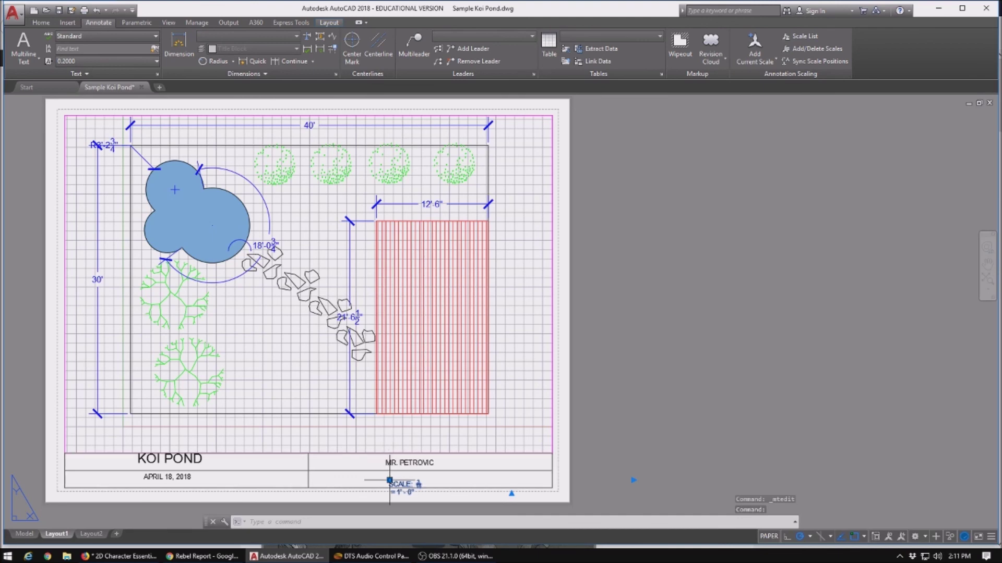
{"action": "left_click", "coordinate": [389, 480]}
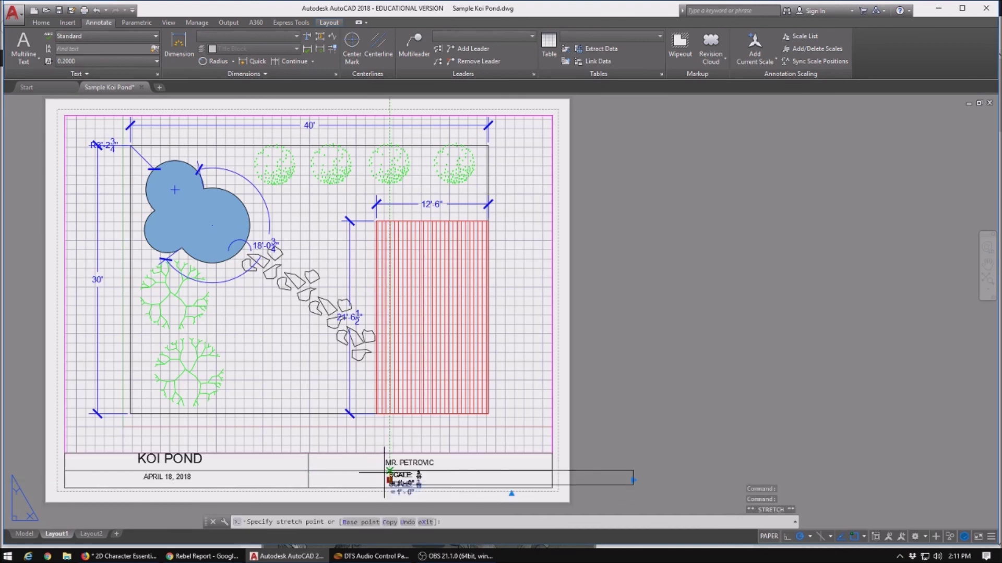